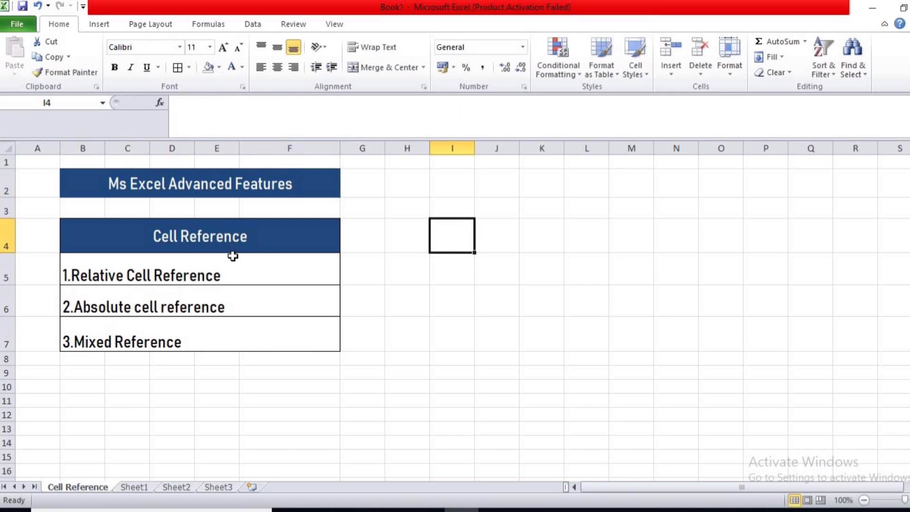
{"action": "left_click", "coordinate": [207, 241]}
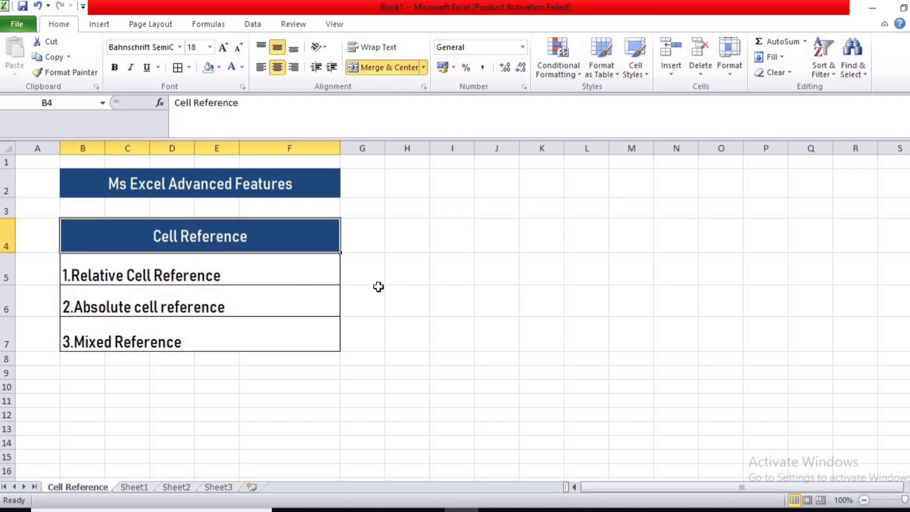
{"action": "left_click", "coordinate": [321, 274]}
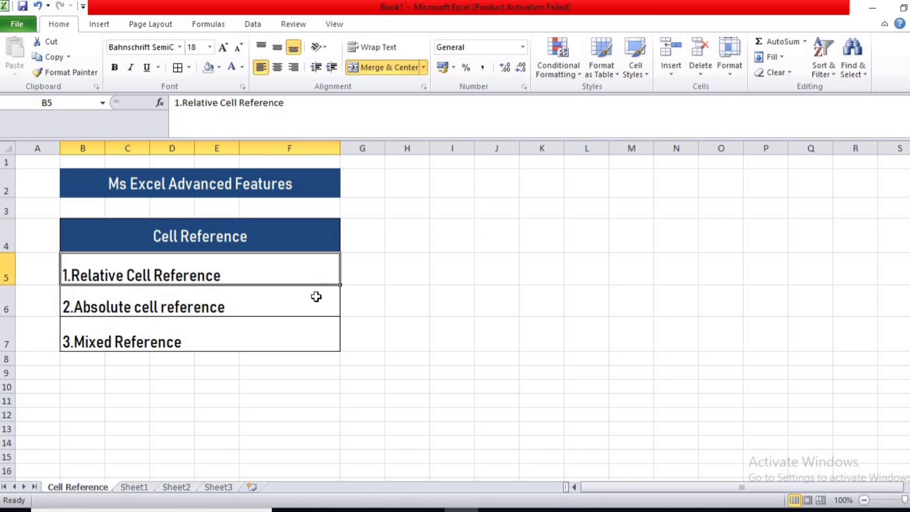
{"action": "left_click", "coordinate": [314, 311]}
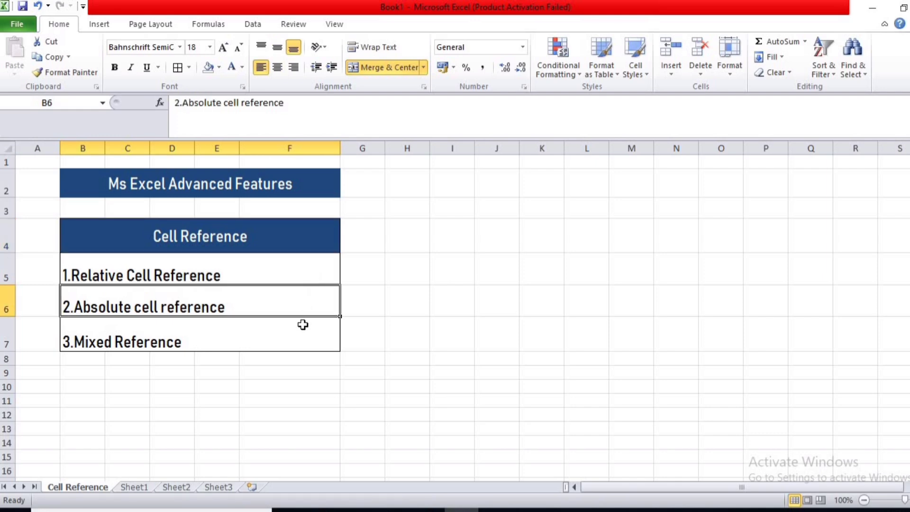
{"action": "left_click", "coordinate": [303, 325]}
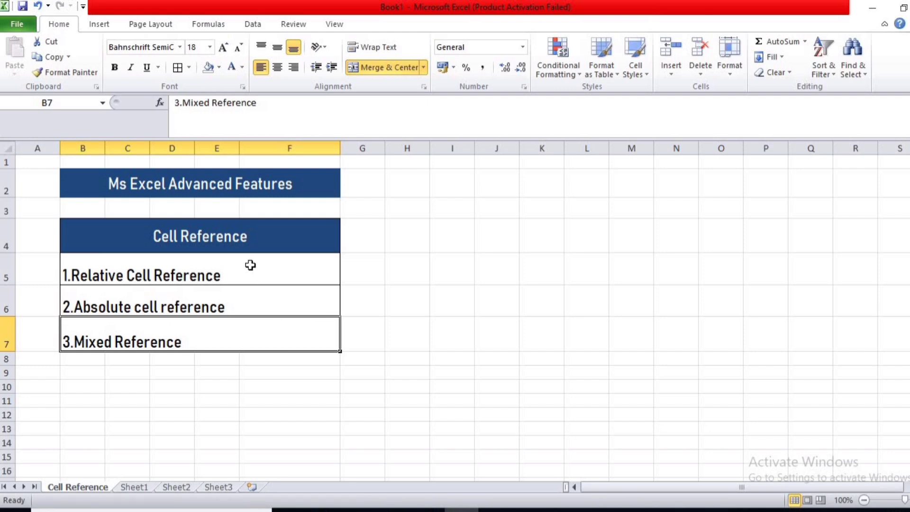
On Sheet1, total the first student's three marks in F6 with =C6+D6+E6 and fill the formula down to F10
{"action": "left_click", "coordinate": [133, 487]}
{"action": "left_click", "coordinate": [419, 288]}
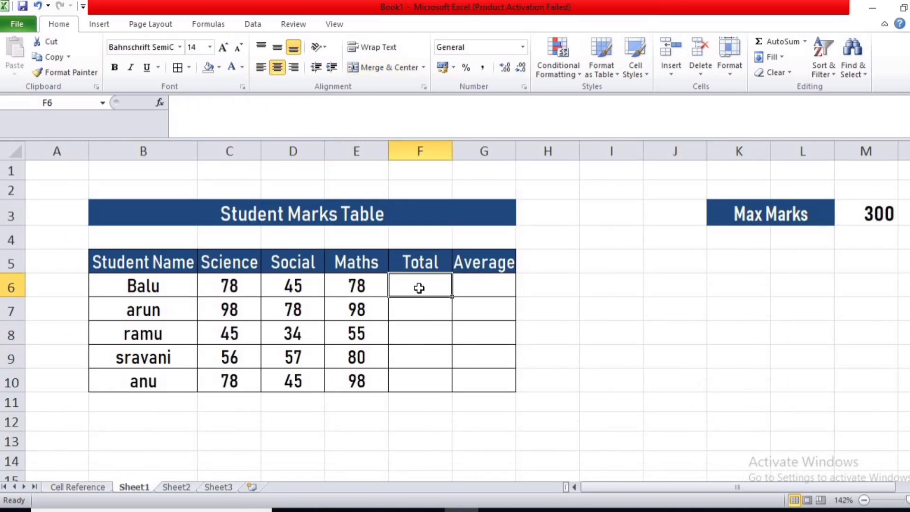
{"action": "type", "text": "="}
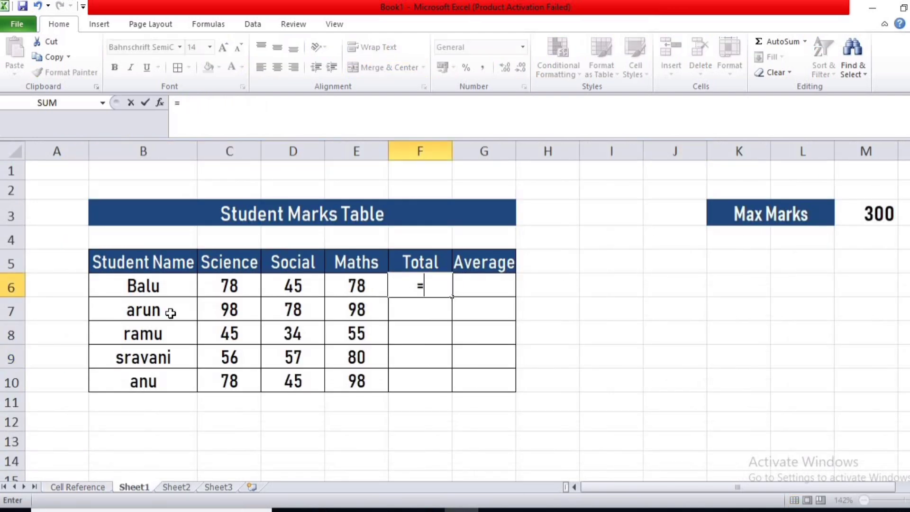
{"action": "left_click", "coordinate": [221, 284]}
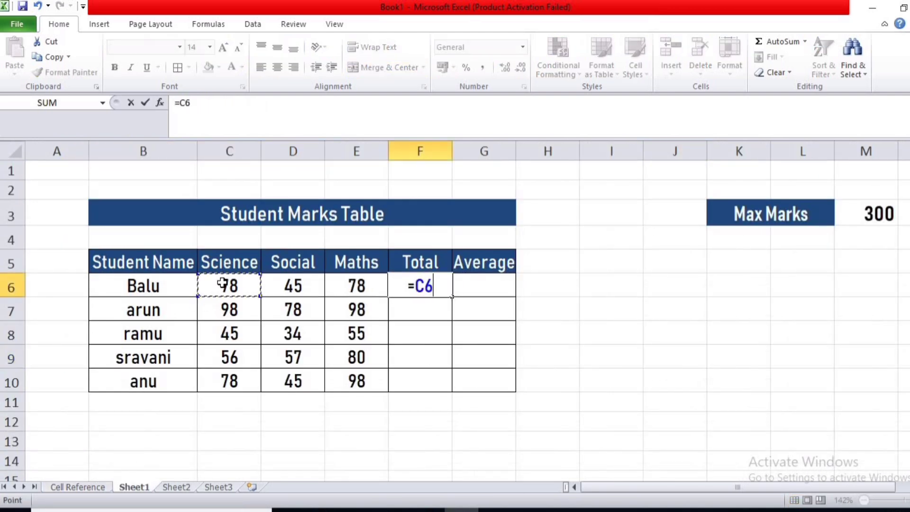
{"action": "type", "text": "+"}
{"action": "left_click", "coordinate": [296, 288]}
{"action": "type", "text": "+"}
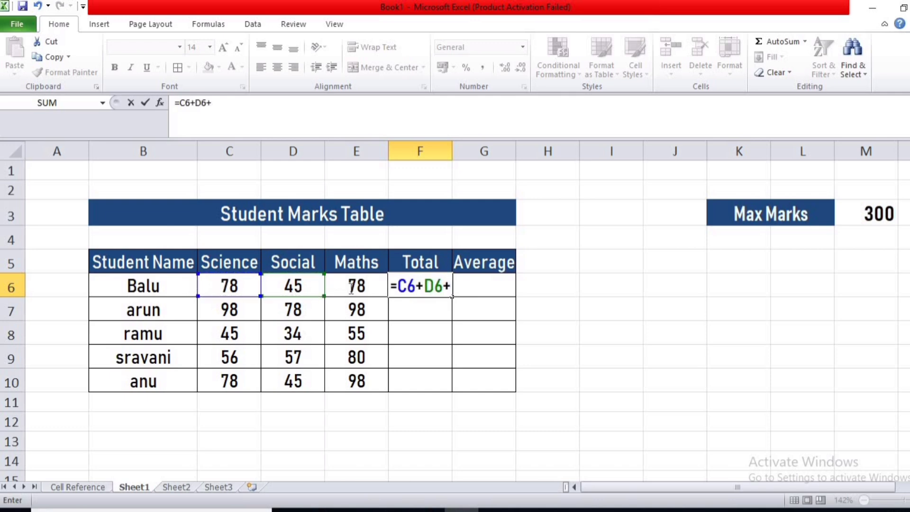
{"action": "left_click", "coordinate": [351, 287]}
{"action": "key", "text": "Return"}
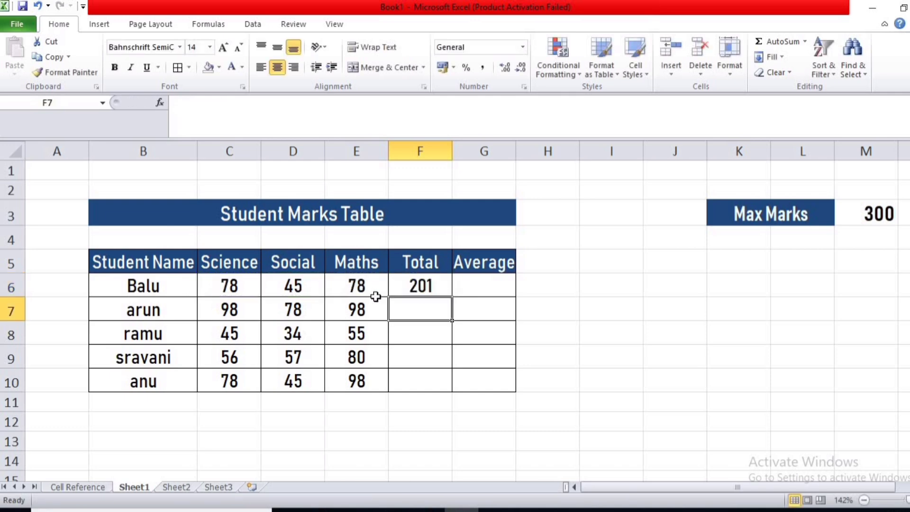
{"action": "left_click", "coordinate": [430, 287]}
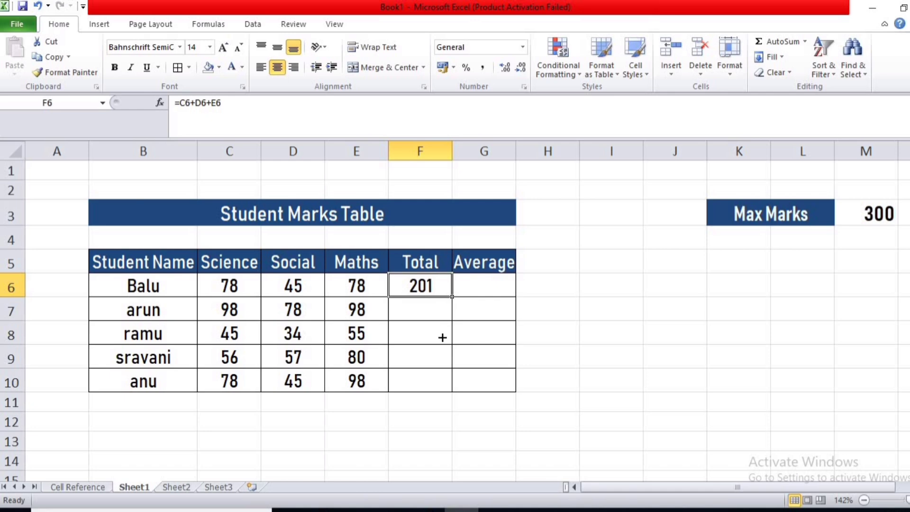
{"action": "left_click_drag", "start_coordinate": [442, 337], "coordinate": [441, 394]}
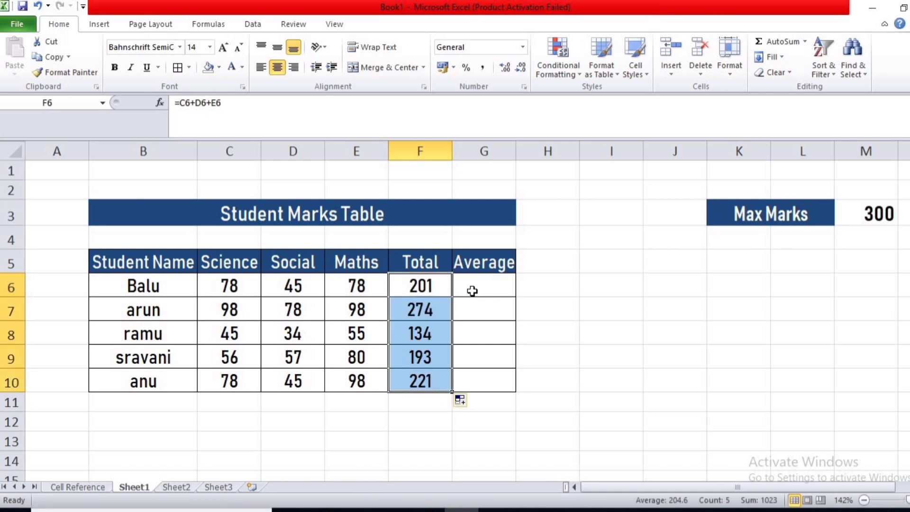
Calculate the first student's average in G6 with =F6/M3 and fill the formula down to G10
{"action": "left_click", "coordinate": [470, 290]}
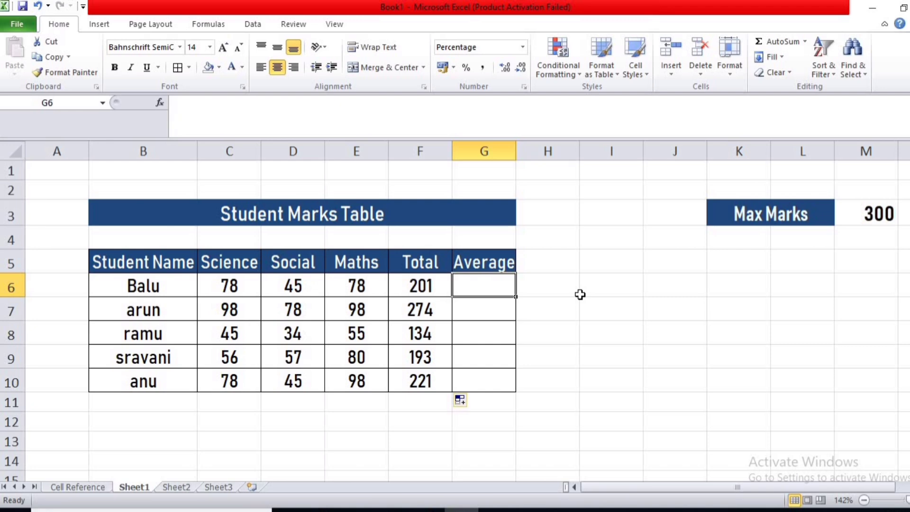
{"action": "type", "text": "="}
{"action": "left_click", "coordinate": [434, 287]}
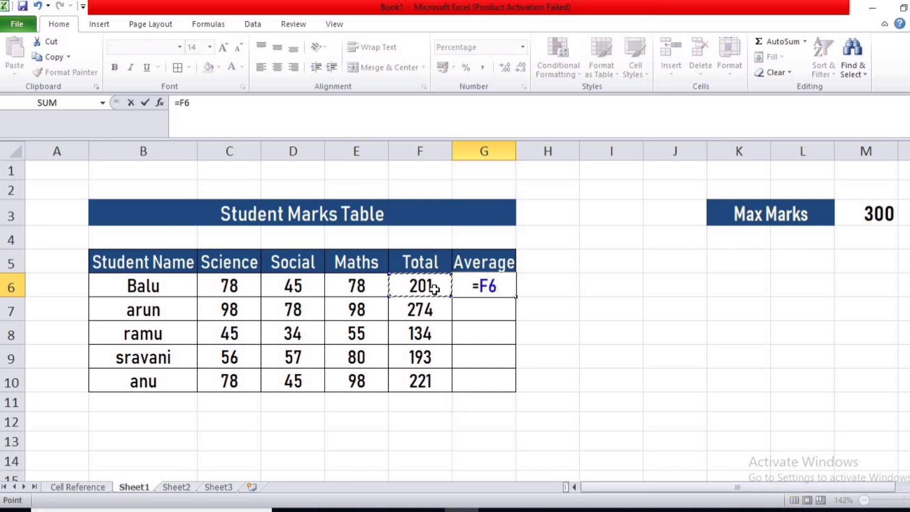
{"action": "type", "text": "/"}
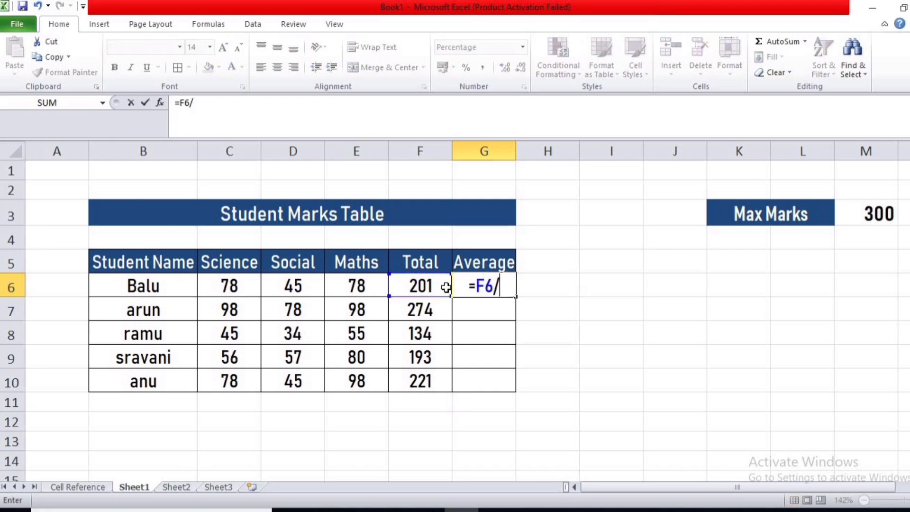
{"action": "left_click", "coordinate": [893, 219]}
{"action": "key", "text": "Return"}
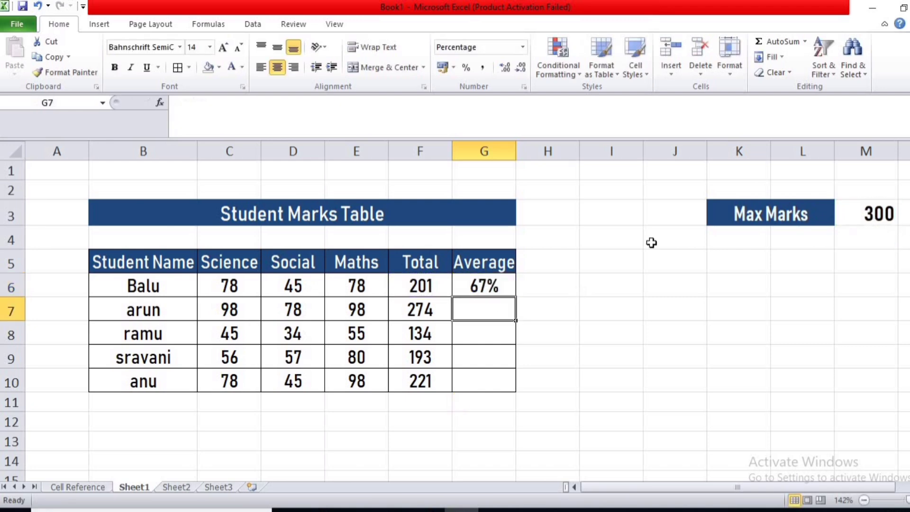
{"action": "left_click", "coordinate": [501, 288]}
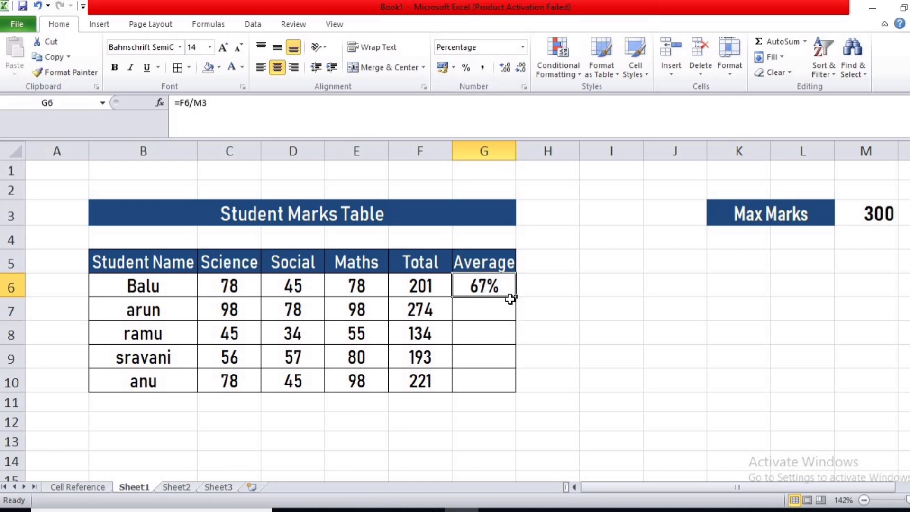
{"action": "left_click_drag", "start_coordinate": [517, 296], "coordinate": [508, 386]}
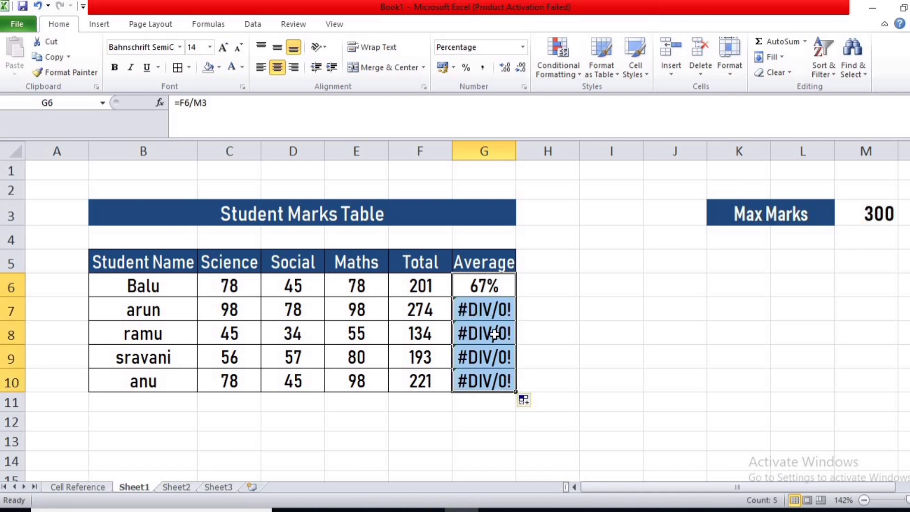
Make the Max Marks reference in G6 absolute, as =F6/$M$3, and refill the formula down to G10
{"action": "left_click", "coordinate": [488, 285]}
{"action": "double_click", "coordinate": [491, 287]}
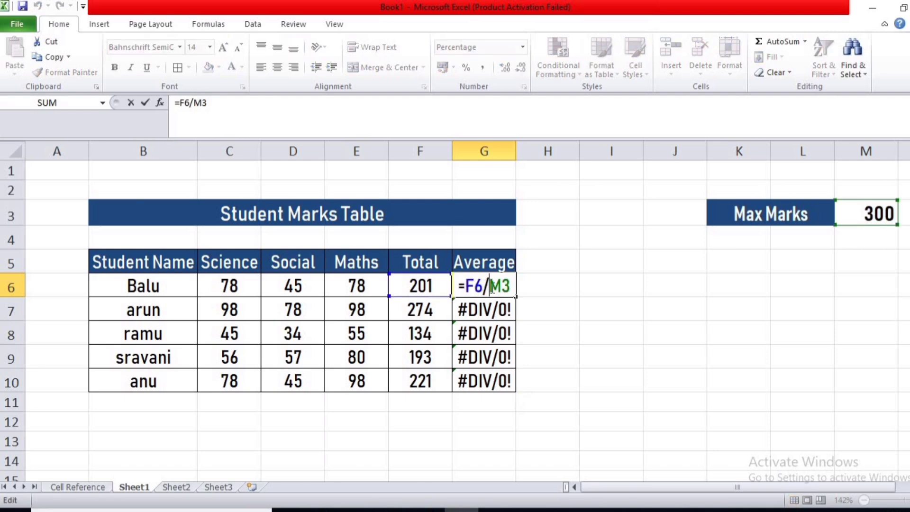
{"action": "key", "text": "F4"}
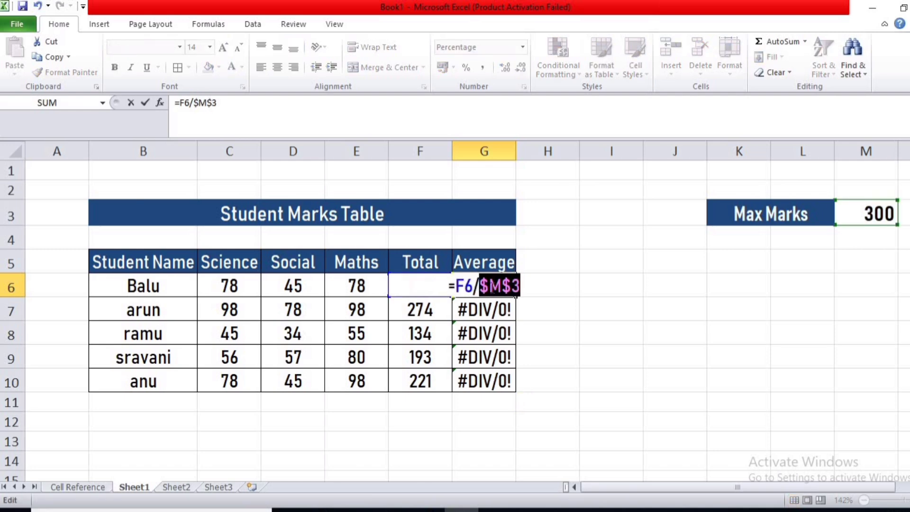
{"action": "key", "text": "Return"}
{"action": "left_click", "coordinate": [507, 290]}
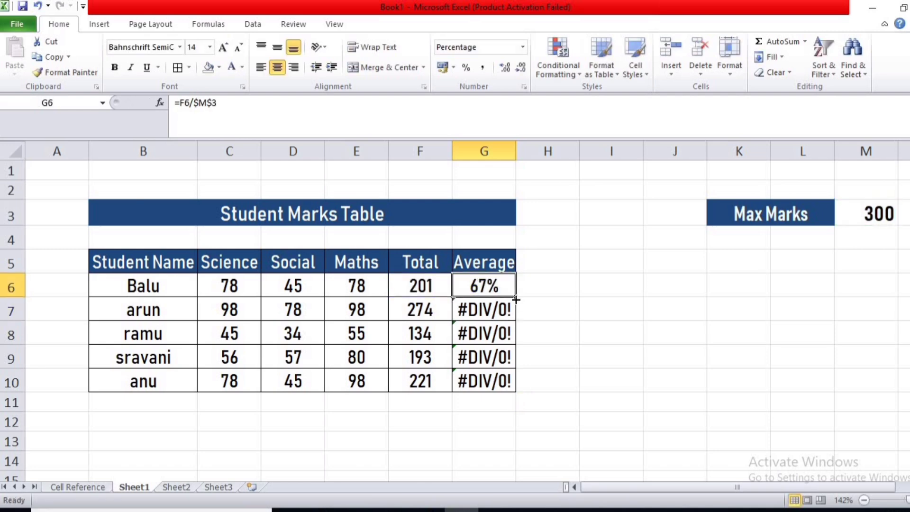
{"action": "left_click_drag", "start_coordinate": [516, 299], "coordinate": [516, 299]}
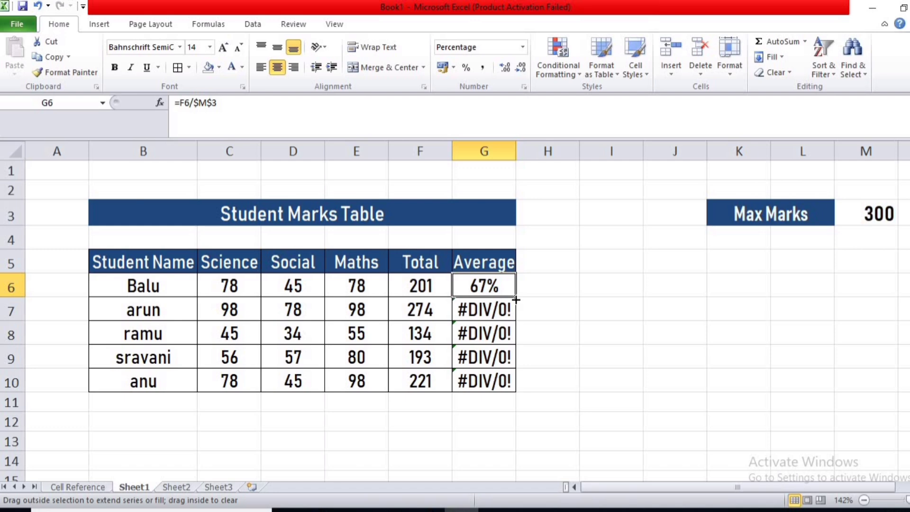
{"action": "left_click_drag", "start_coordinate": [509, 377], "coordinate": [510, 397]}
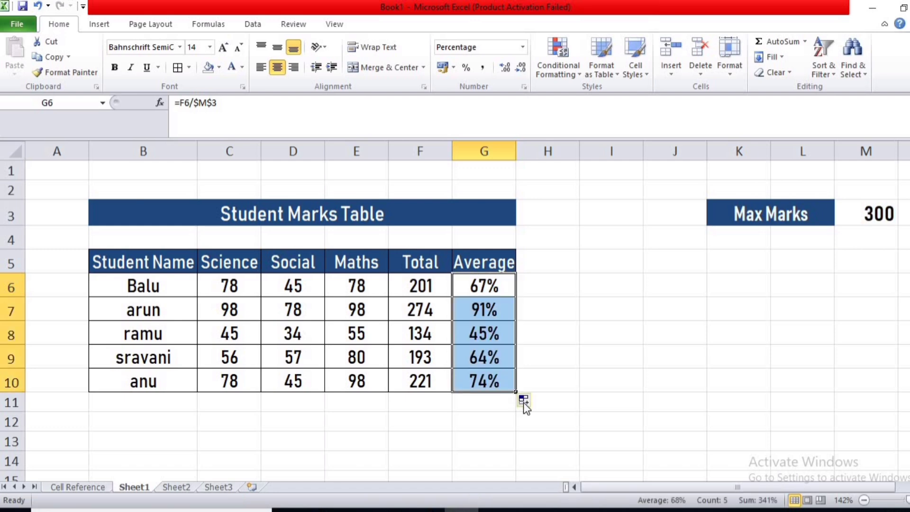
{"action": "left_click", "coordinate": [636, 390]}
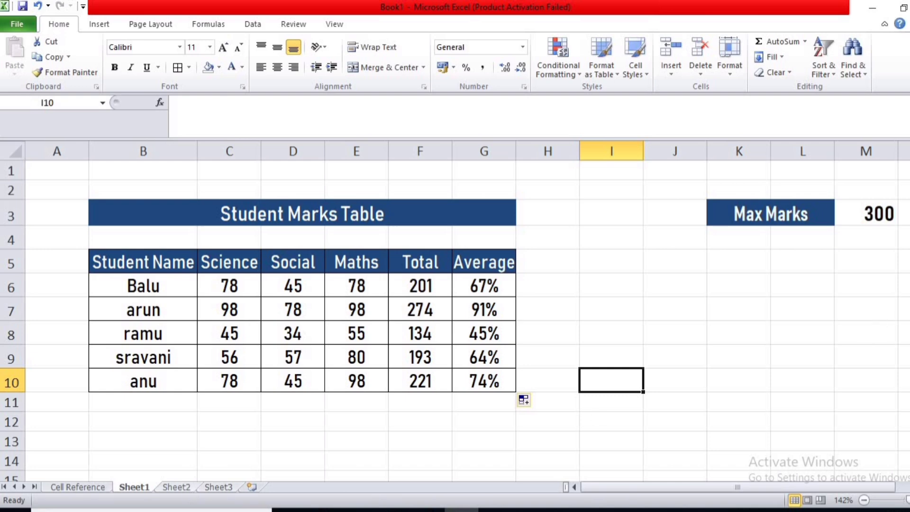
Examine the Max Marks cell, the column headings and the student name column of the marks table
{"action": "left_click", "coordinate": [882, 206]}
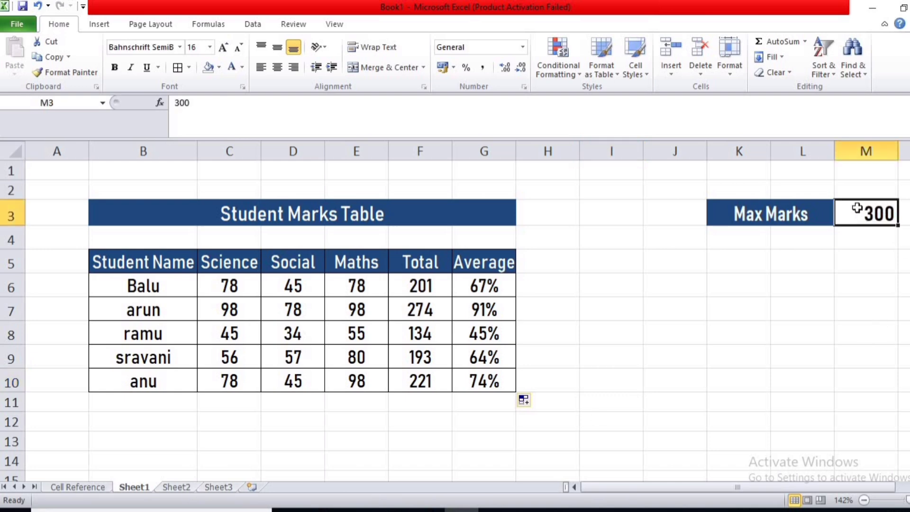
{"action": "left_click", "coordinate": [811, 221]}
{"action": "key", "text": "Right"}
{"action": "left_click", "coordinate": [229, 266]}
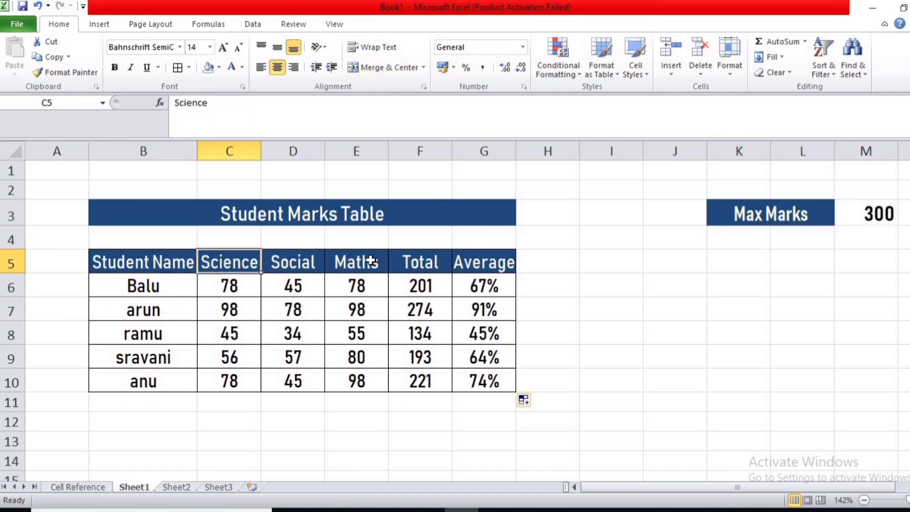
{"action": "key", "text": "Right"}
{"action": "key", "text": "Right"}
{"action": "key", "text": "Right"}
{"action": "left_click", "coordinate": [485, 264]}
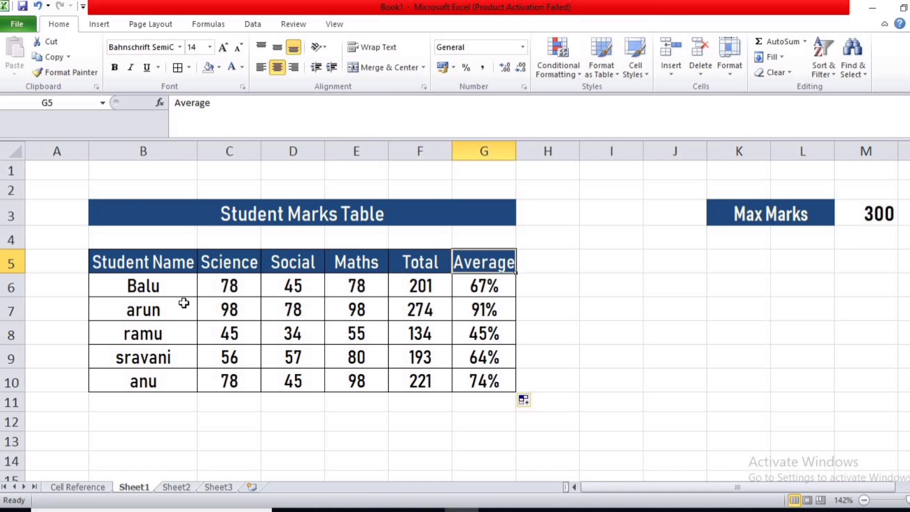
{"action": "left_click", "coordinate": [175, 293]}
{"action": "key", "text": "Down"}
{"action": "key", "text": "Down"}
{"action": "key", "text": "Down"}
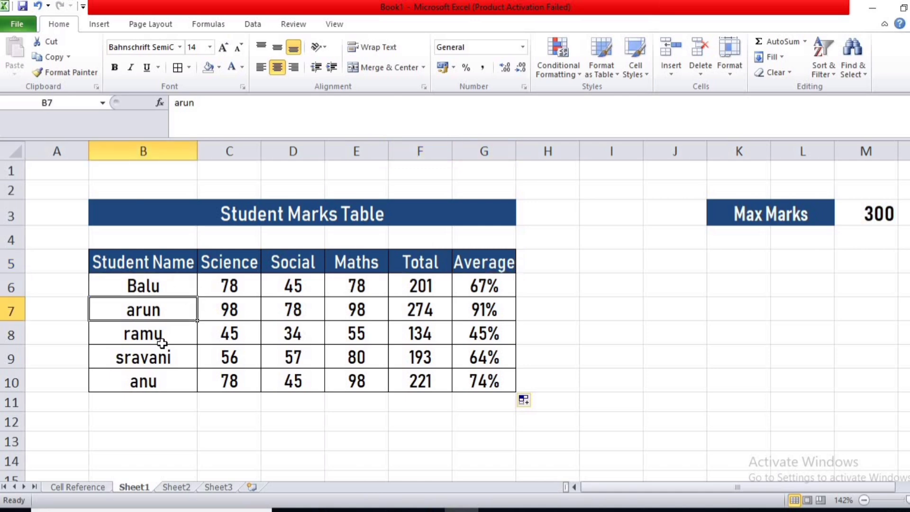
{"action": "key", "text": "Down"}
{"action": "key", "text": "Down"}
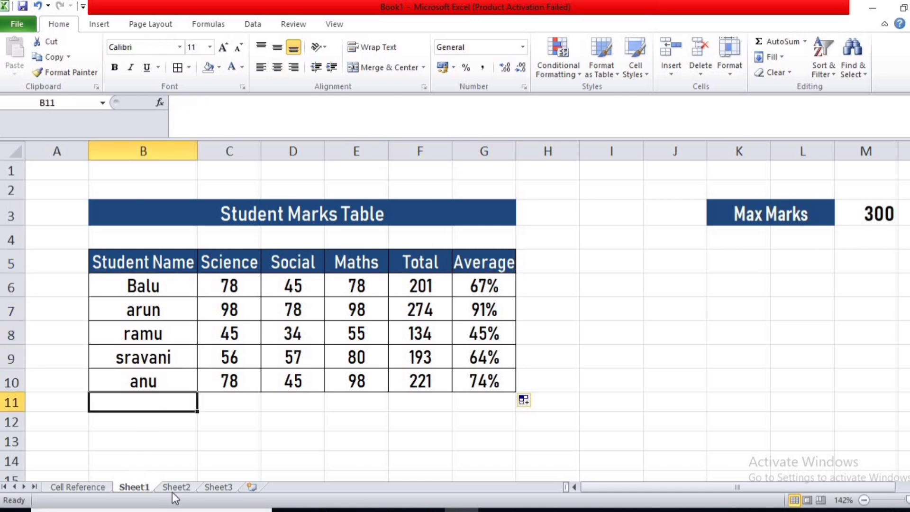
{"action": "left_click", "coordinate": [177, 382]}
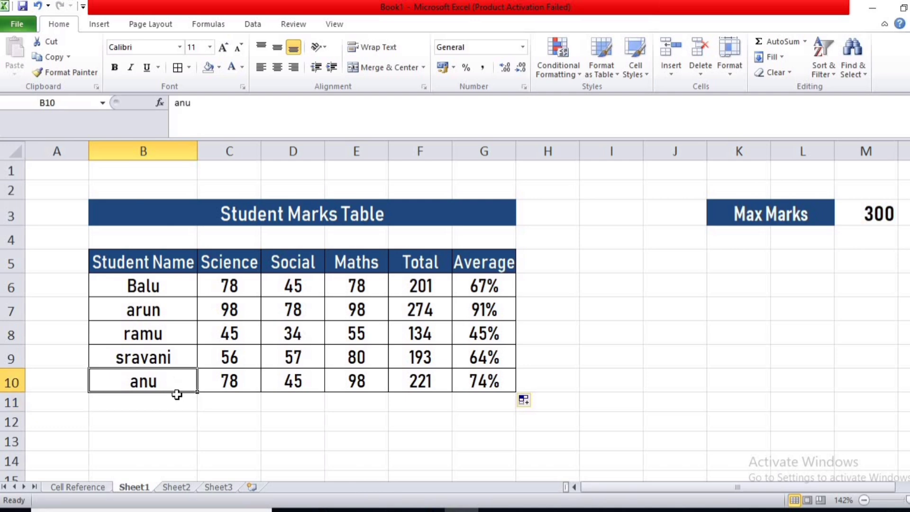
{"action": "left_click", "coordinate": [313, 210]}
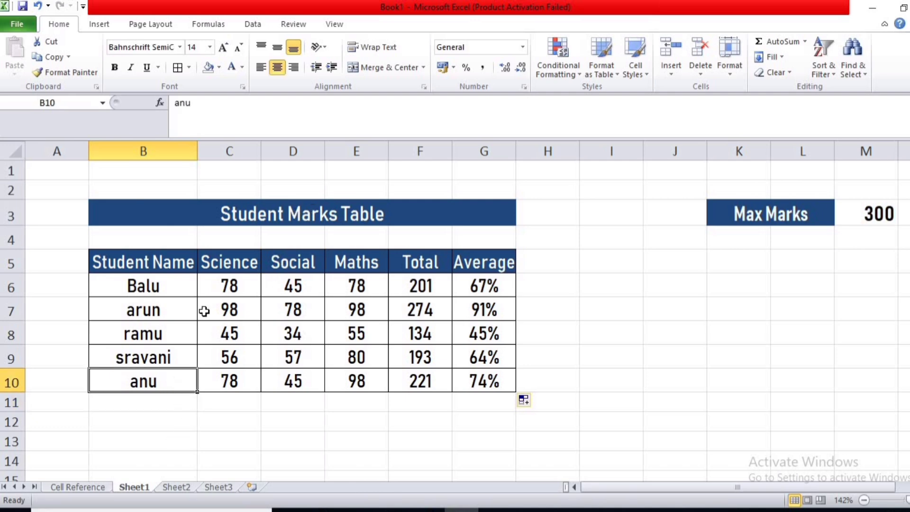
On Sheet2, multiply the first row number by the first column number in C6 with =B6*C5
{"action": "left_click", "coordinate": [172, 489]}
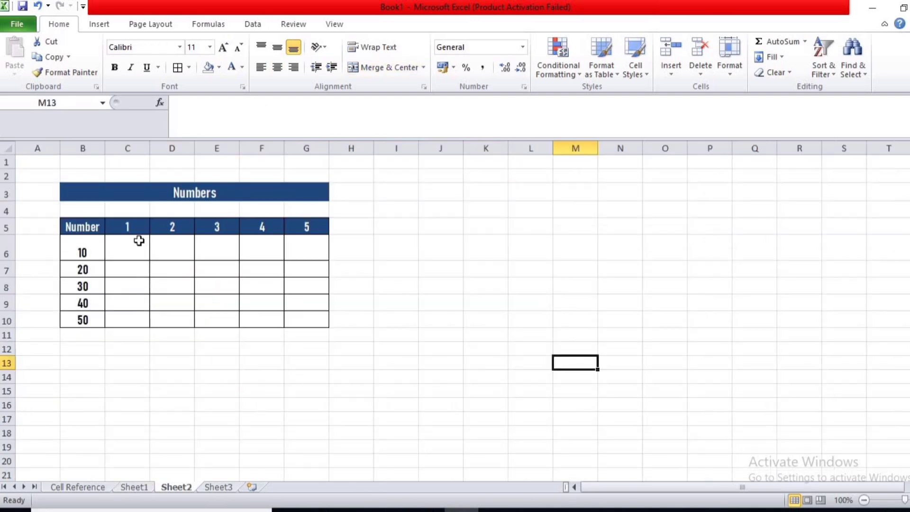
{"action": "left_click", "coordinate": [139, 241]}
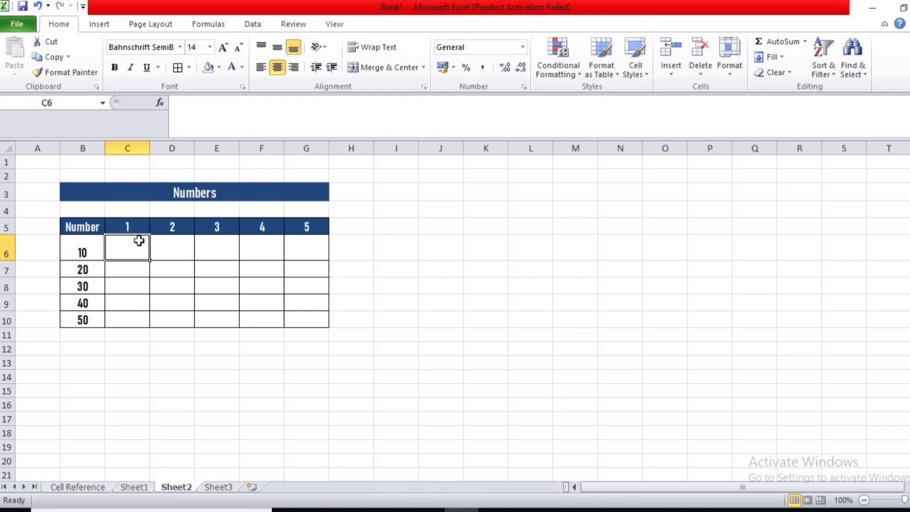
{"action": "type", "text": "="}
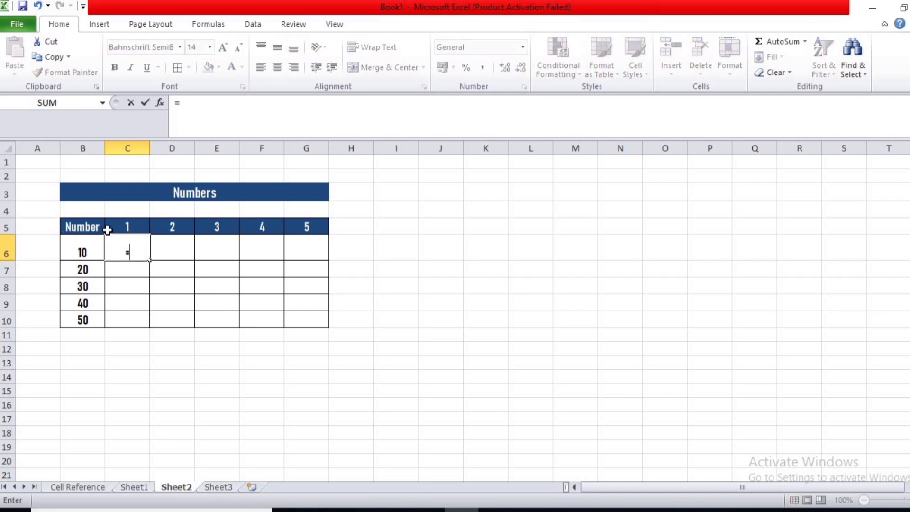
{"action": "left_click", "coordinate": [79, 258]}
{"action": "type", "text": "*"}
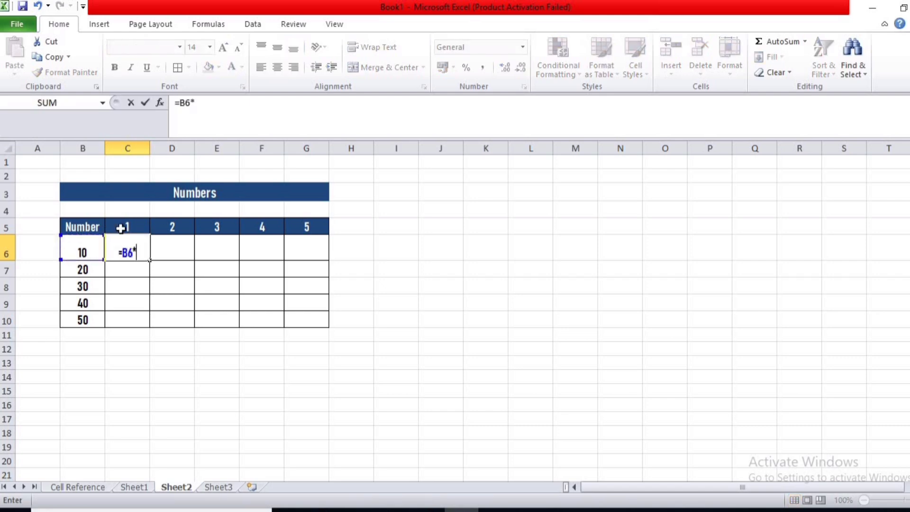
{"action": "left_click", "coordinate": [121, 228]}
{"action": "key", "text": "Return"}
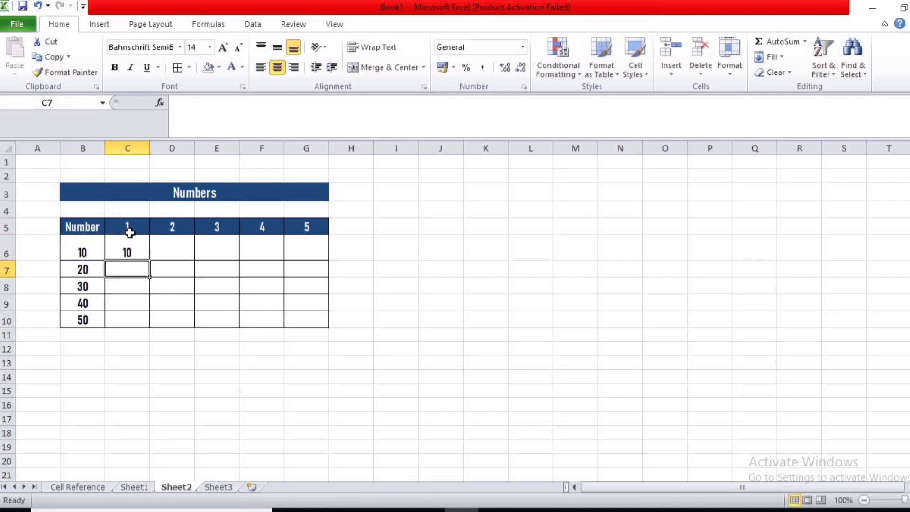
Fill the multiplication formula from C6 across the first row to G6
{"action": "left_click", "coordinate": [148, 258]}
{"action": "left_click_drag", "start_coordinate": [253, 248], "coordinate": [314, 248]}
{"action": "left_click", "coordinate": [274, 255]}
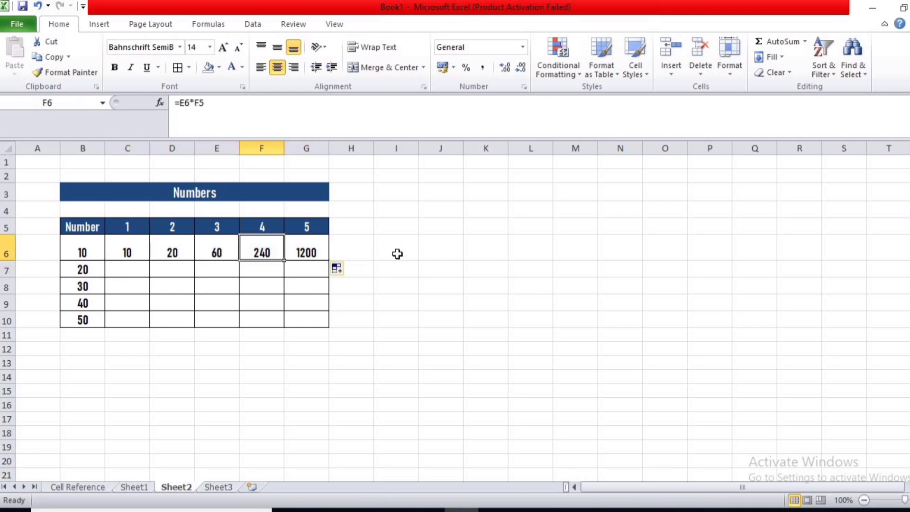
{"action": "left_click", "coordinate": [397, 254]}
Compare each product in C6:G6 with the row number in B6 and its column heading in row 5
{"action": "left_click", "coordinate": [128, 252]}
{"action": "left_click", "coordinate": [183, 253]}
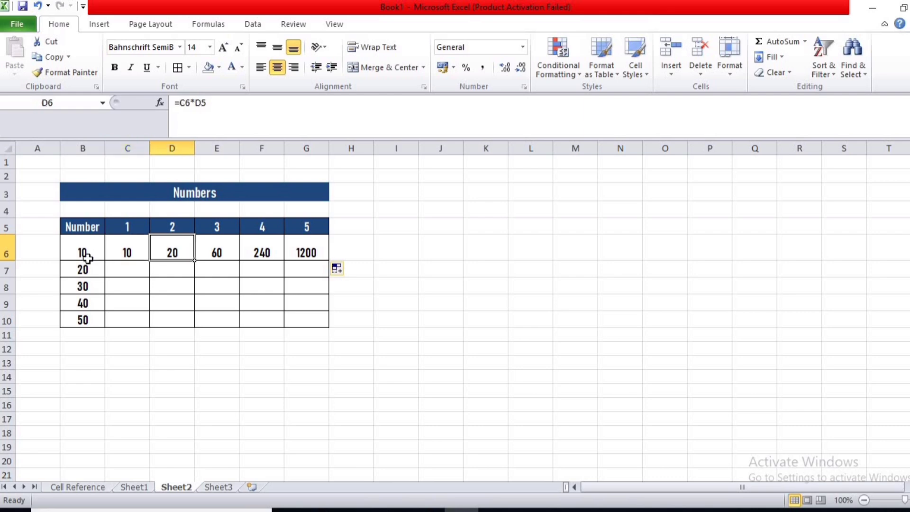
{"action": "left_click", "coordinate": [96, 240]}
{"action": "left_click", "coordinate": [125, 225]}
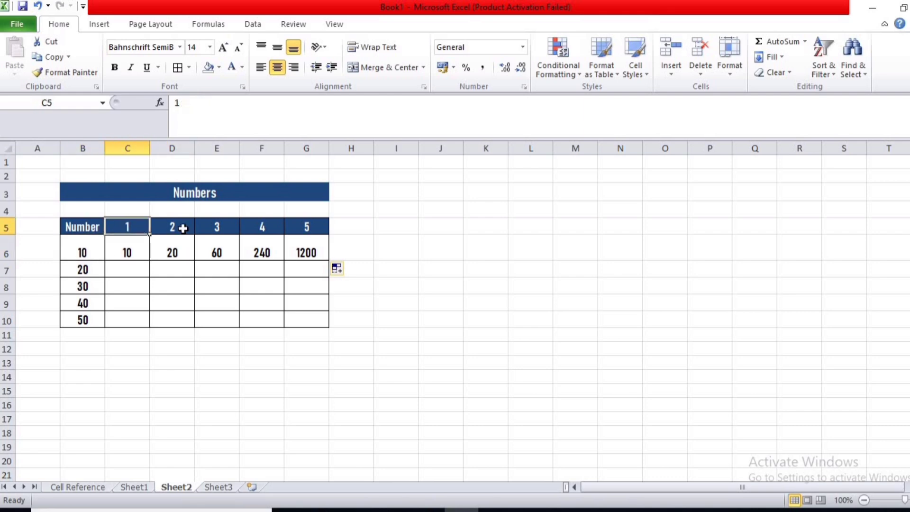
{"action": "left_click", "coordinate": [100, 254]}
{"action": "left_click", "coordinate": [183, 227]}
{"action": "left_click", "coordinate": [179, 248]}
{"action": "left_click", "coordinate": [95, 251]}
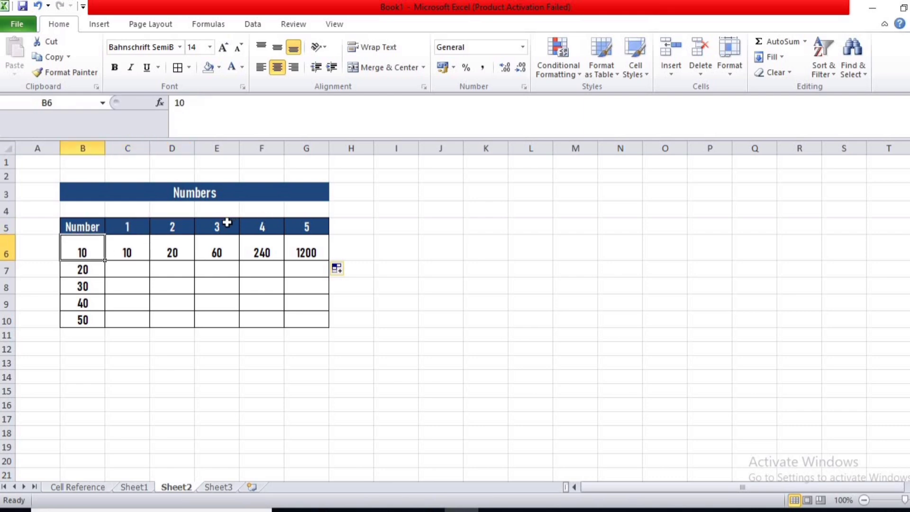
{"action": "left_click", "coordinate": [228, 225]}
{"action": "left_click", "coordinate": [202, 254]}
{"action": "left_click", "coordinate": [83, 249]}
{"action": "left_click", "coordinate": [261, 227]}
{"action": "left_click", "coordinate": [261, 249]}
{"action": "left_click", "coordinate": [83, 249]}
{"action": "left_click", "coordinate": [323, 227]}
{"action": "left_click", "coordinate": [299, 252]}
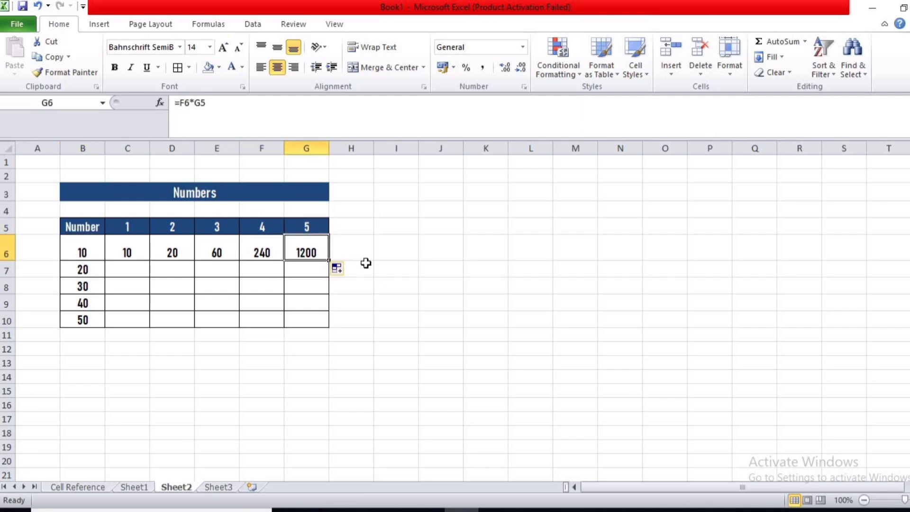
{"action": "left_click", "coordinate": [350, 228]}
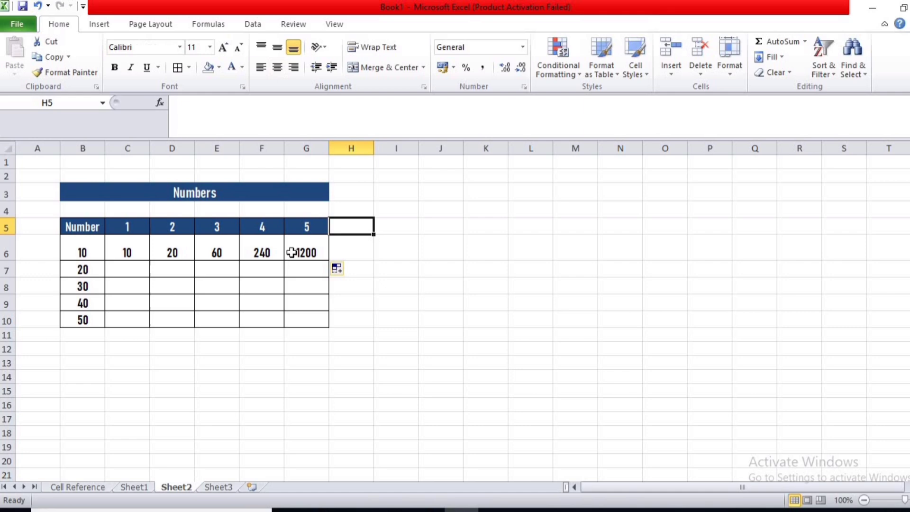
{"action": "left_click", "coordinate": [267, 245]}
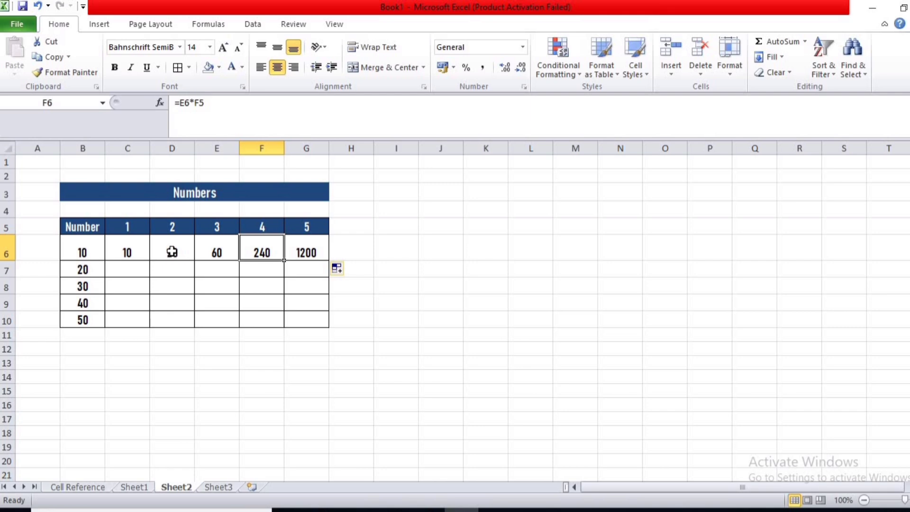
{"action": "left_click_drag", "start_coordinate": [172, 252], "coordinate": [273, 249]}
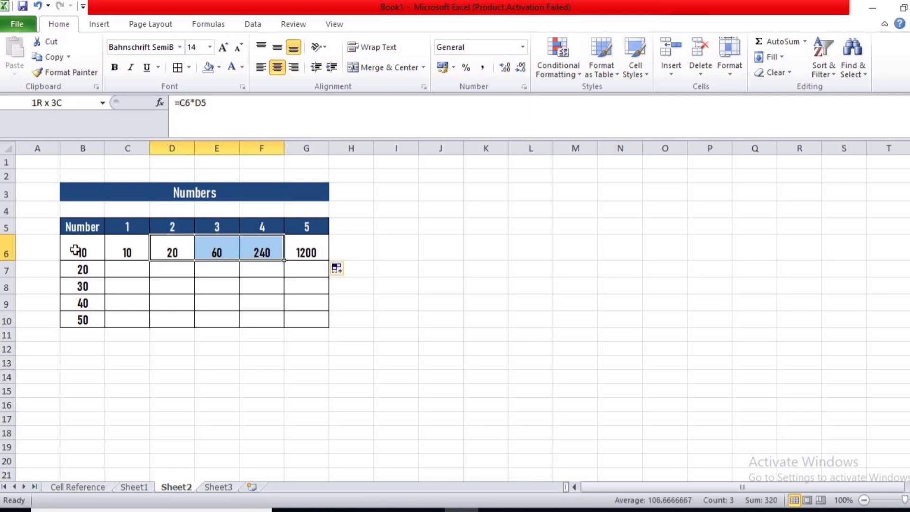
Show the formulas in the cells of Sheet2 instead of their results
{"action": "left_click", "coordinate": [130, 252]}
{"action": "left_click", "coordinate": [209, 23]}
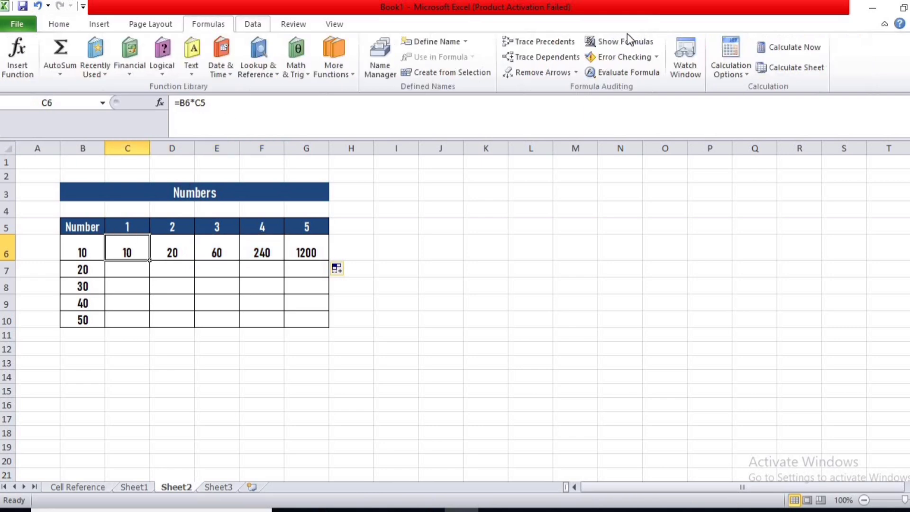
{"action": "left_click", "coordinate": [622, 41]}
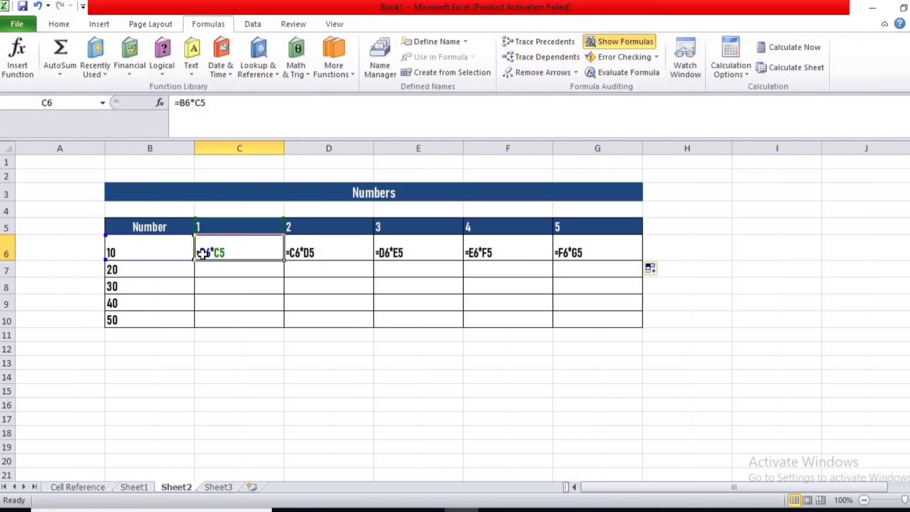
Make the B6 reference in C6 absolute, as =$B$6*C5, and refill the formula across to G6
{"action": "double_click", "coordinate": [204, 255]}
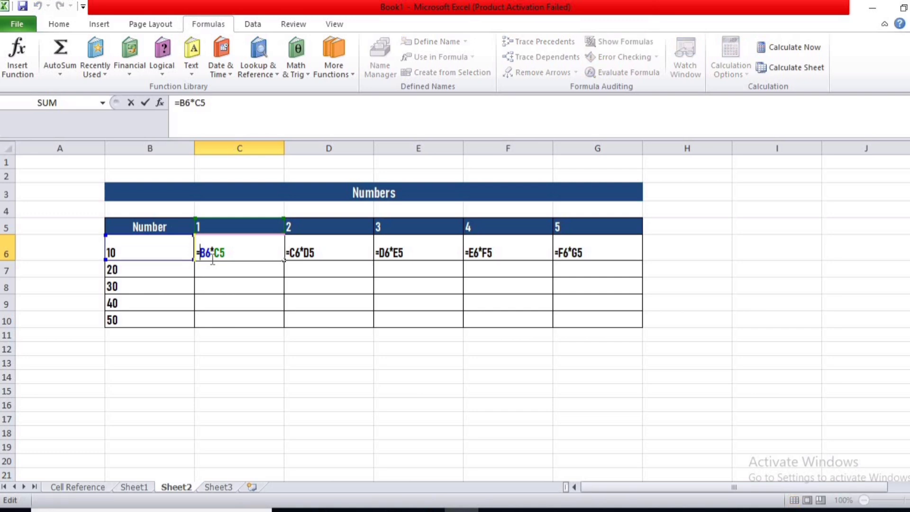
{"action": "key", "text": "F4"}
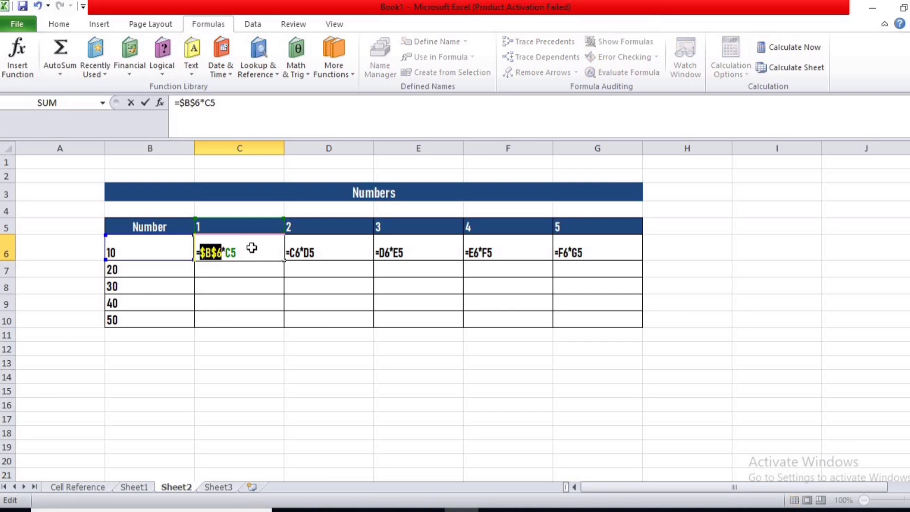
{"action": "key", "text": "Return"}
{"action": "left_click", "coordinate": [279, 256]}
{"action": "left_click_drag", "start_coordinate": [287, 262], "coordinate": [592, 242]}
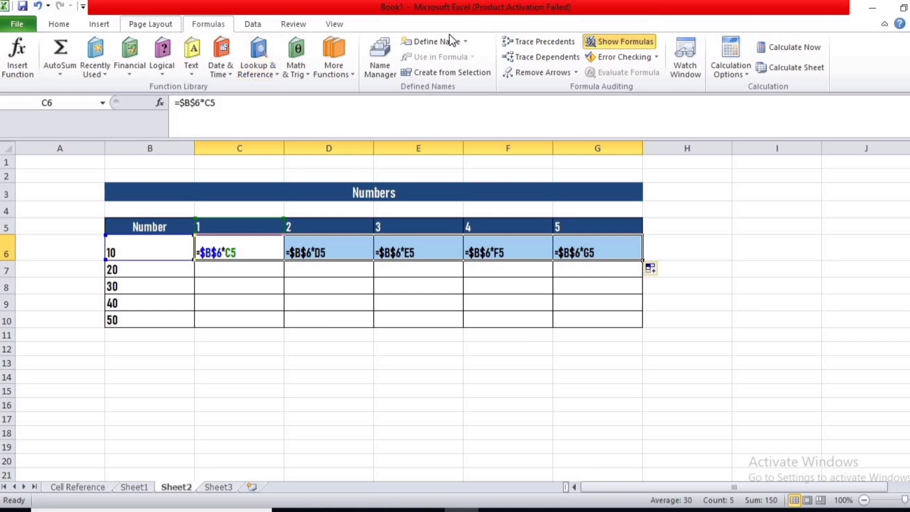
Switch back to displaying results and check each product in C6:G6 against B6 and its column heading
{"action": "left_click", "coordinate": [635, 41]}
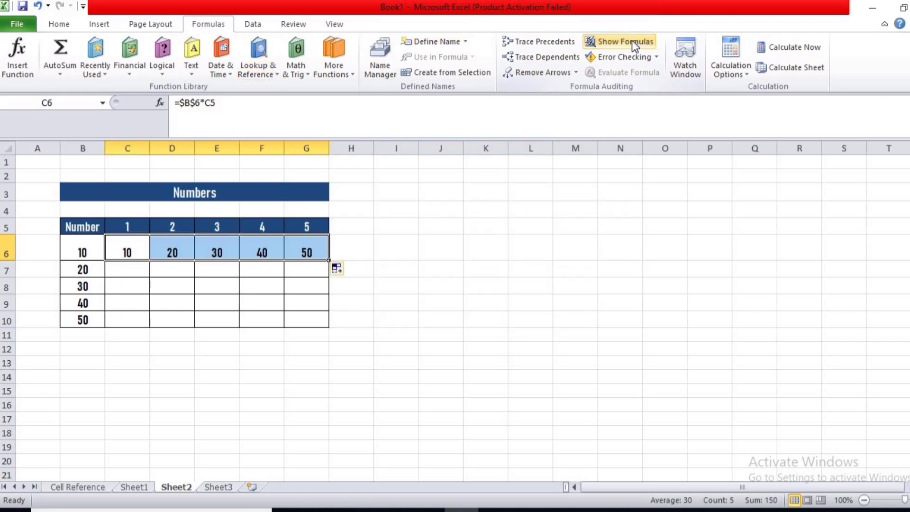
{"action": "left_click", "coordinate": [77, 259]}
{"action": "left_click", "coordinate": [121, 229]}
{"action": "left_click", "coordinate": [146, 240]}
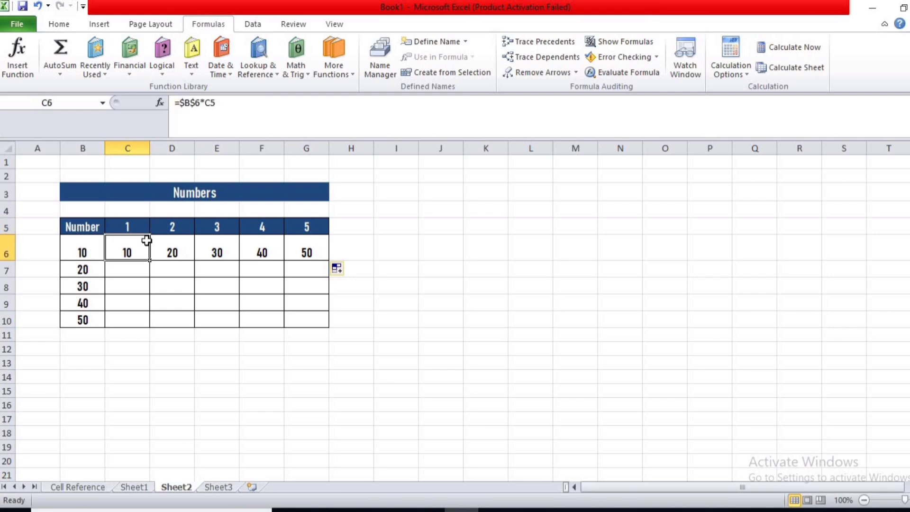
{"action": "left_click", "coordinate": [77, 252]}
{"action": "left_click", "coordinate": [177, 226]}
{"action": "left_click", "coordinate": [154, 250]}
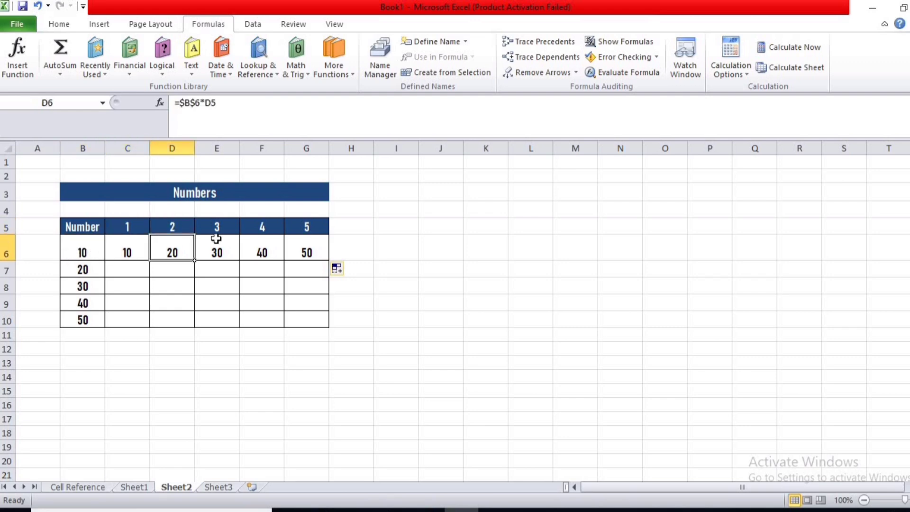
{"action": "left_click", "coordinate": [82, 249]}
{"action": "left_click", "coordinate": [217, 226]}
{"action": "left_click", "coordinate": [217, 249]}
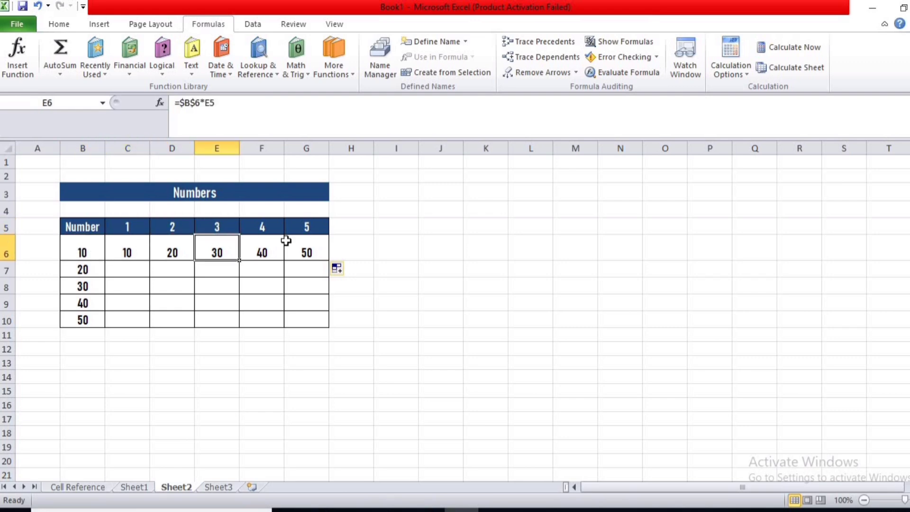
{"action": "left_click", "coordinate": [83, 249]}
{"action": "left_click", "coordinate": [262, 226]}
{"action": "left_click", "coordinate": [261, 248]}
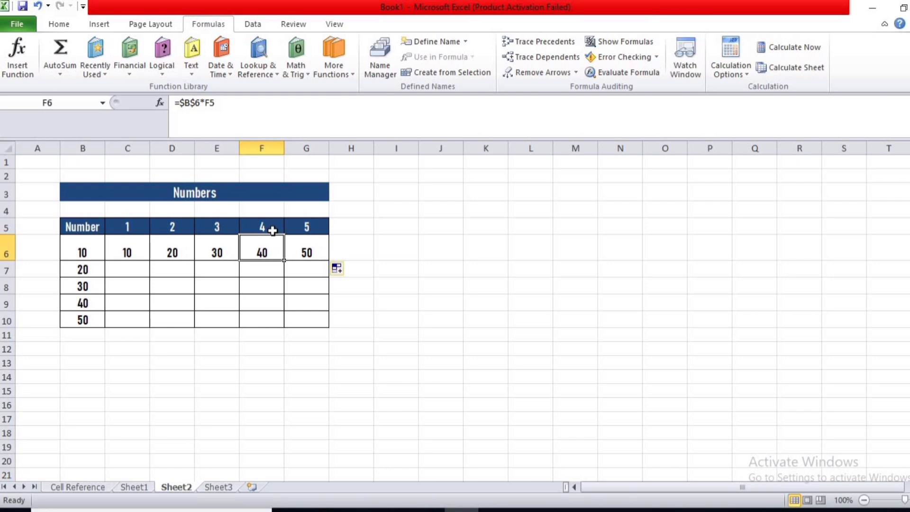
{"action": "left_click", "coordinate": [83, 249]}
{"action": "left_click", "coordinate": [306, 227]}
{"action": "left_click", "coordinate": [307, 249]}
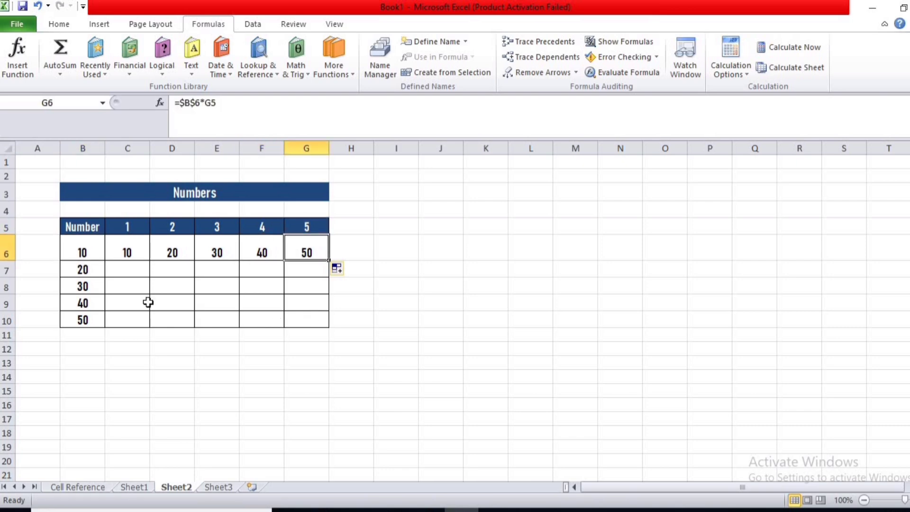
Fill the C6 formula down the column to C10 and show the formulas in the cells
{"action": "left_click", "coordinate": [122, 271]}
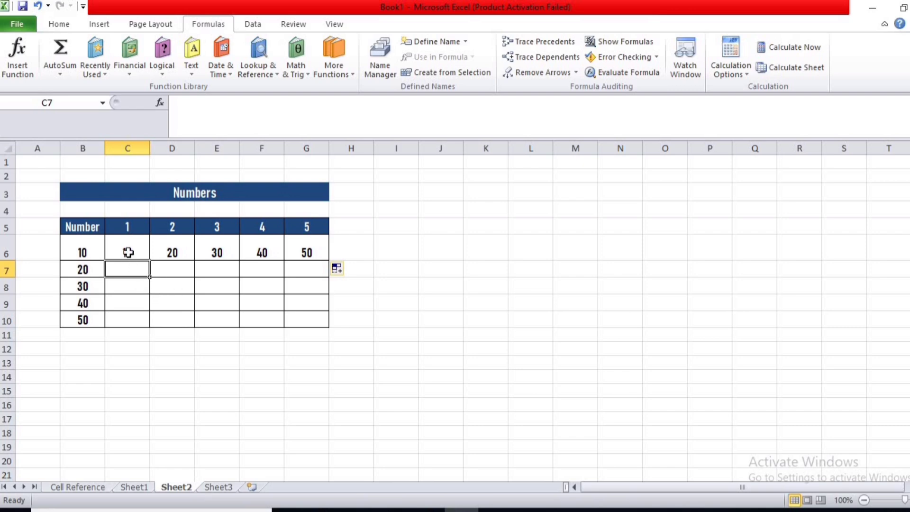
{"action": "key", "text": "Up"}
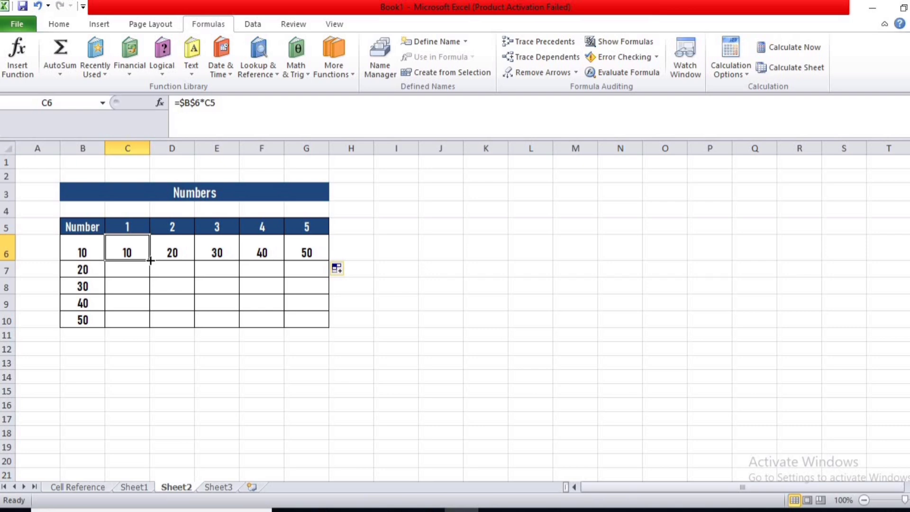
{"action": "left_click_drag", "start_coordinate": [143, 297], "coordinate": [148, 332]}
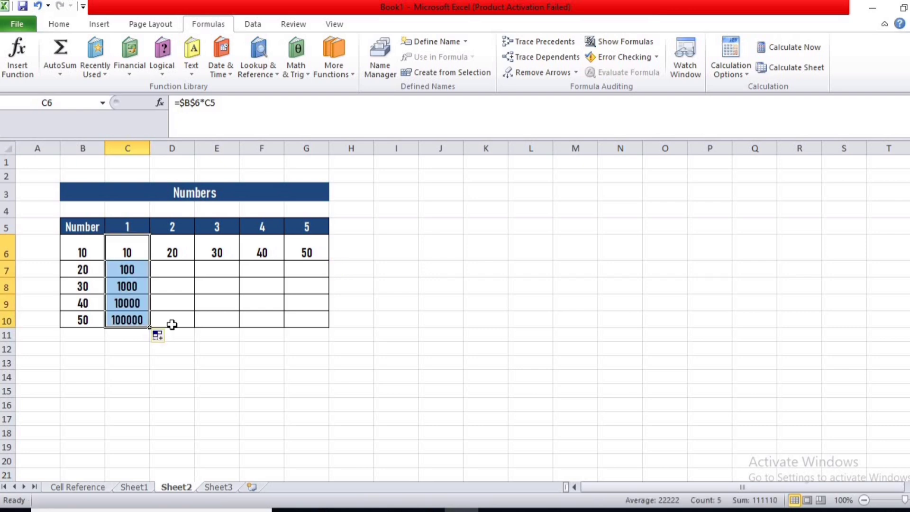
{"action": "left_click", "coordinate": [623, 47]}
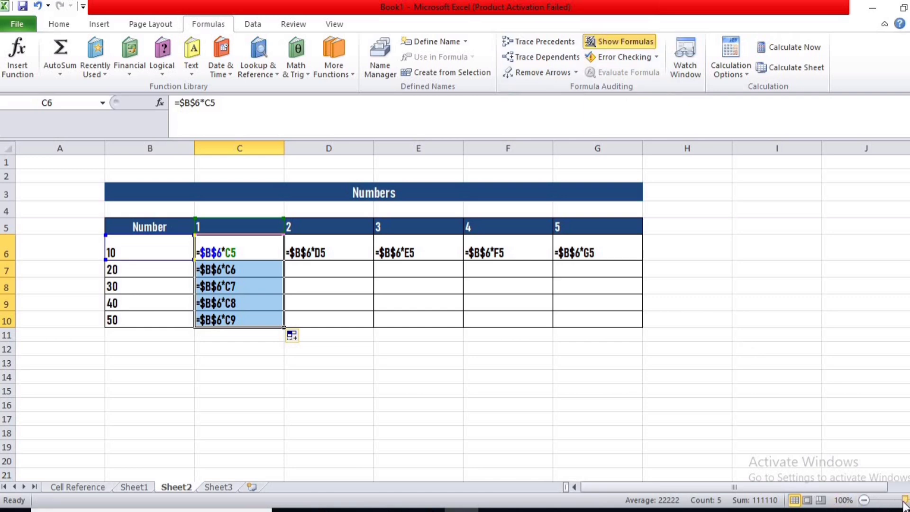
{"action": "left_click_drag", "start_coordinate": [904, 502], "coordinate": [905, 507]}
Change the C6 formula to =B$6*$C$5 and fill it over the whole range C6:G10
{"action": "double_click", "coordinate": [208, 252]}
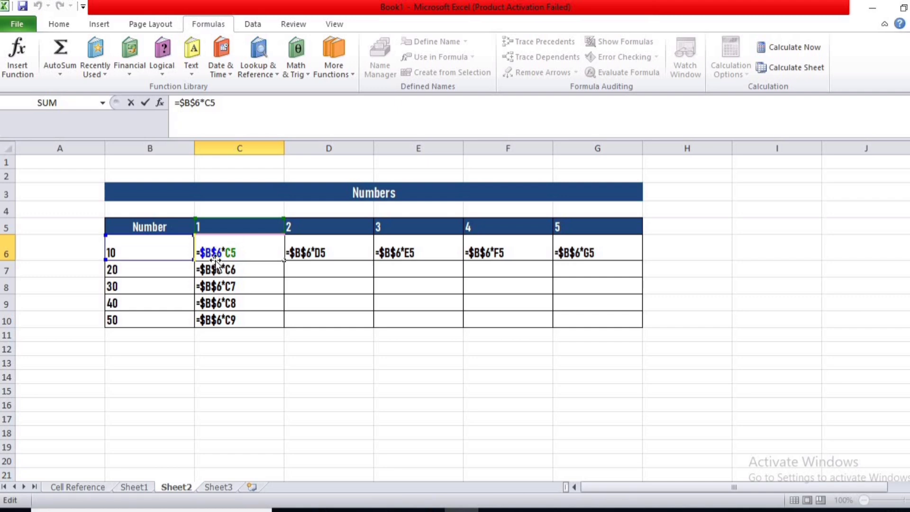
{"action": "left_click", "coordinate": [208, 256]}
{"action": "key", "text": "BackSpace"}
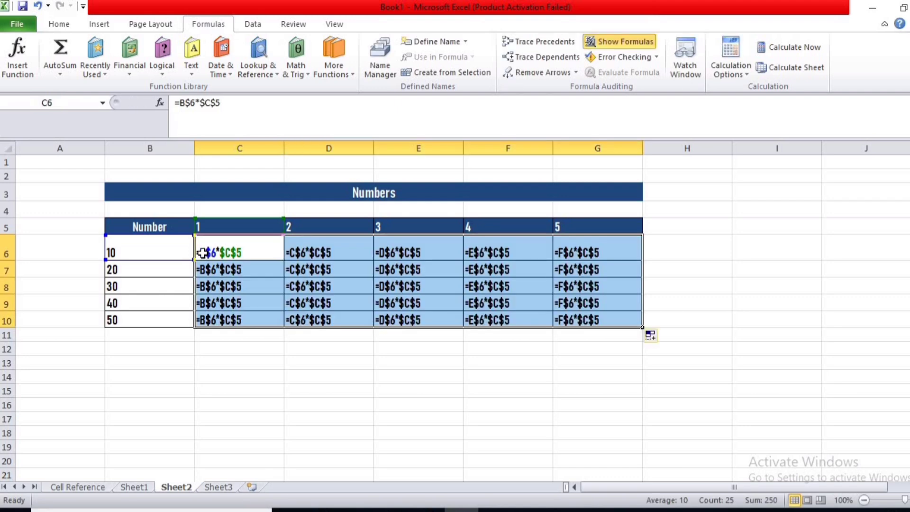
Lock only the column of the B6 reference in C6, making the formula =$B6*$C$5
{"action": "double_click", "coordinate": [202, 253]}
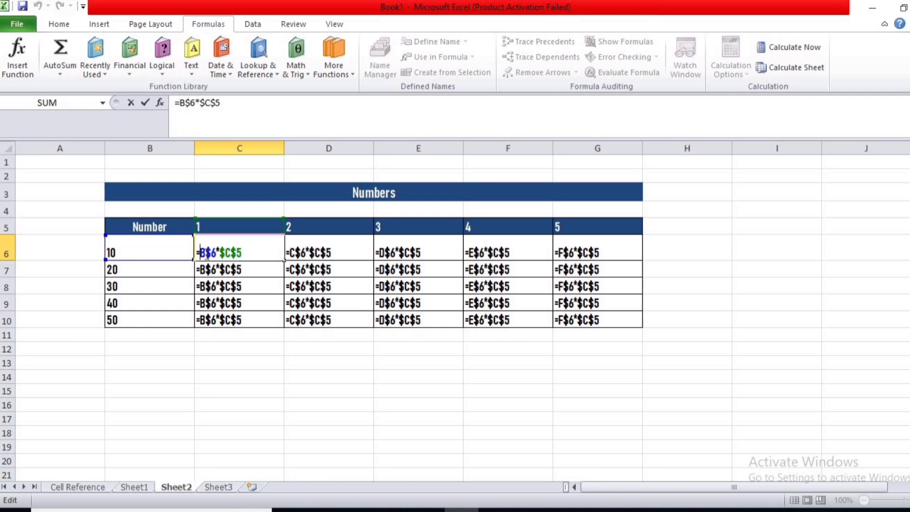
{"action": "key", "text": "F4"}
{"action": "left_click", "coordinate": [212, 254]}
{"action": "key", "text": "Return"}
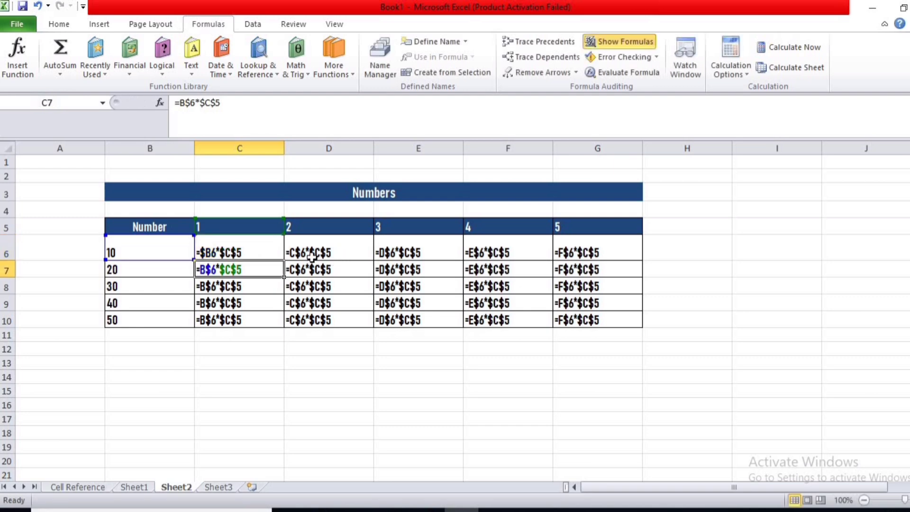
Lock only the row of the C5 reference in C6, making the formula =$B6*C$5
{"action": "left_click", "coordinate": [256, 252]}
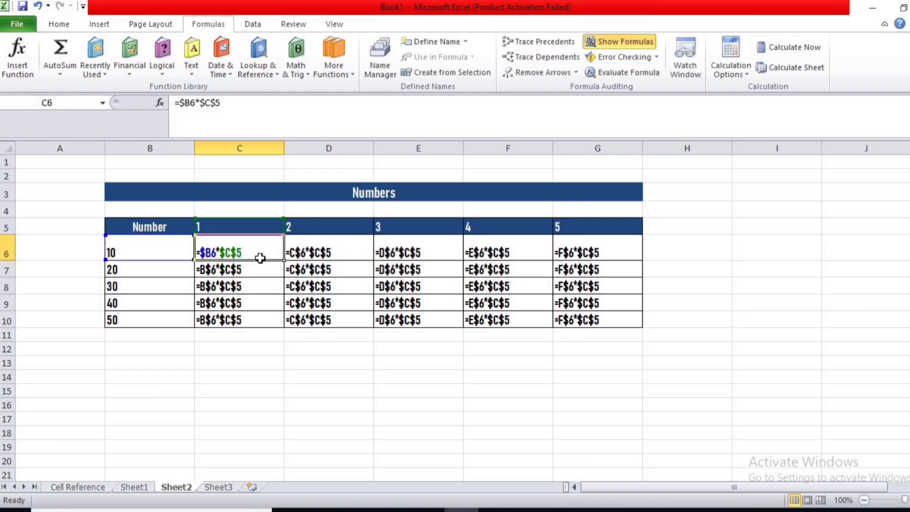
{"action": "double_click", "coordinate": [228, 250]}
{"action": "key", "text": "BackSpace"}
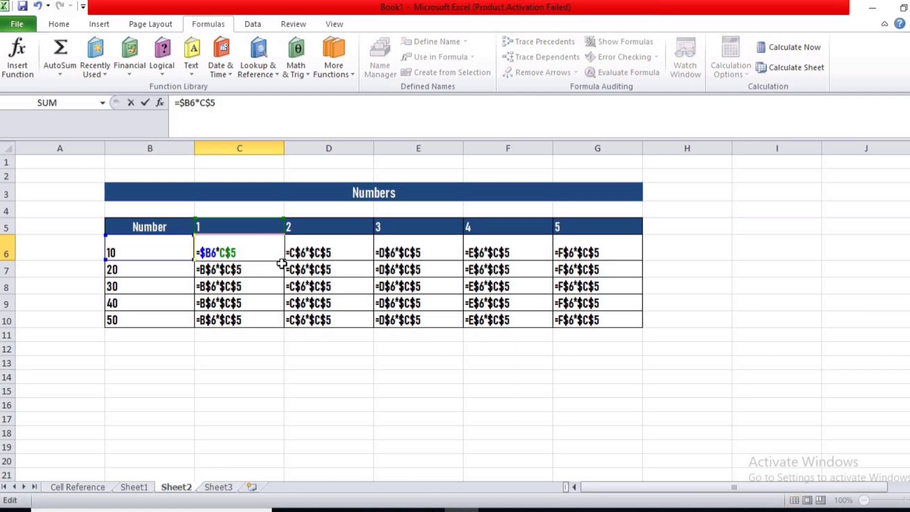
{"action": "left_click", "coordinate": [294, 285]}
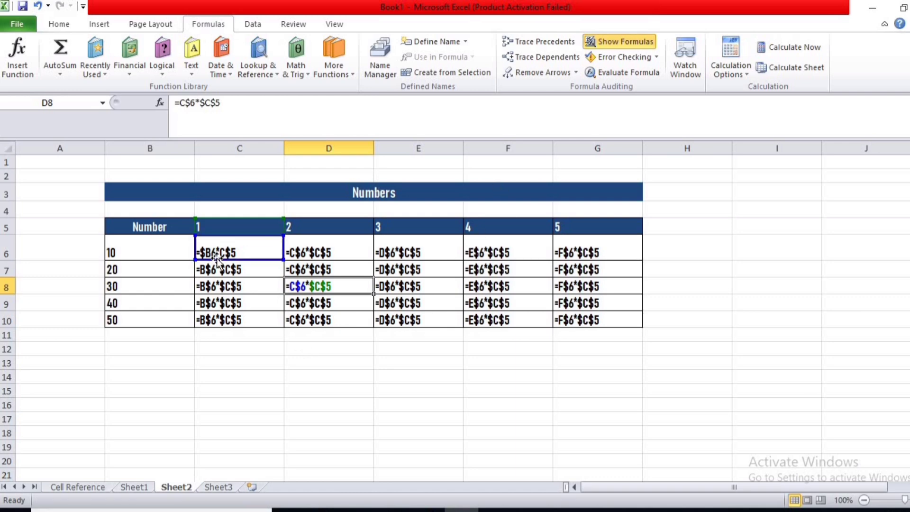
Fill the mixed-reference formula from C6 across to G6 and down to row 10, and display results instead of formulas
{"action": "double_click", "coordinate": [280, 255]}
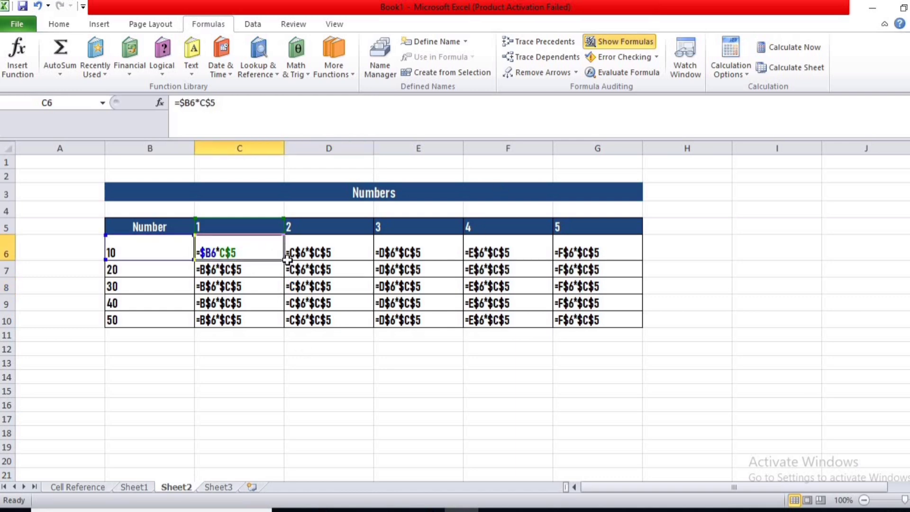
{"action": "left_click_drag", "start_coordinate": [284, 260], "coordinate": [630, 263]}
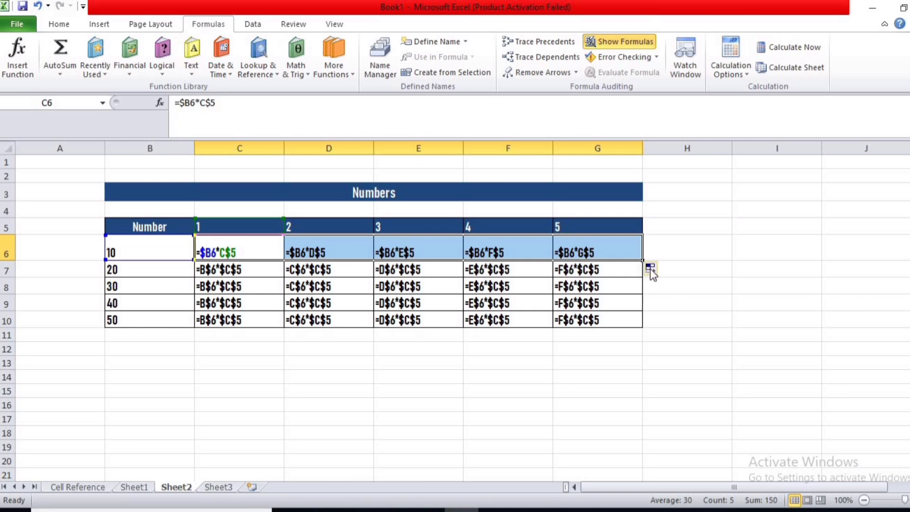
{"action": "left_click_drag", "start_coordinate": [643, 259], "coordinate": [635, 324]}
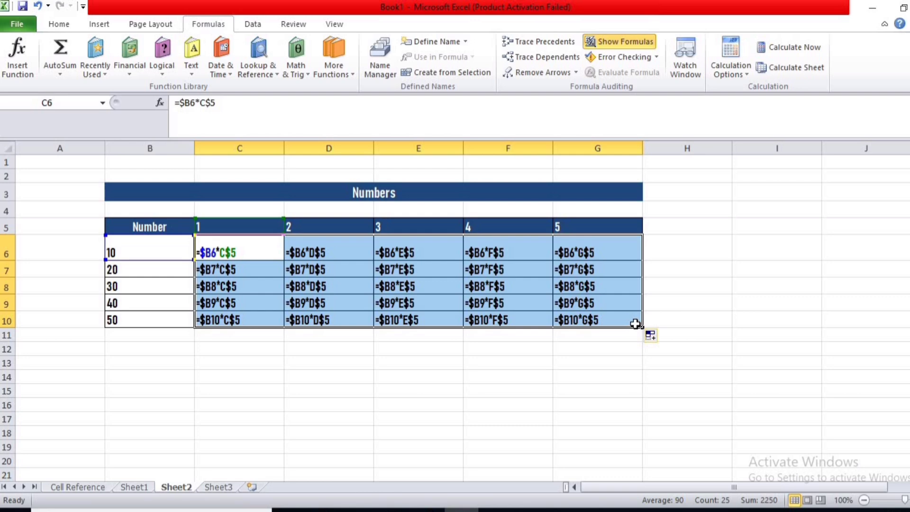
{"action": "left_click", "coordinate": [621, 41]}
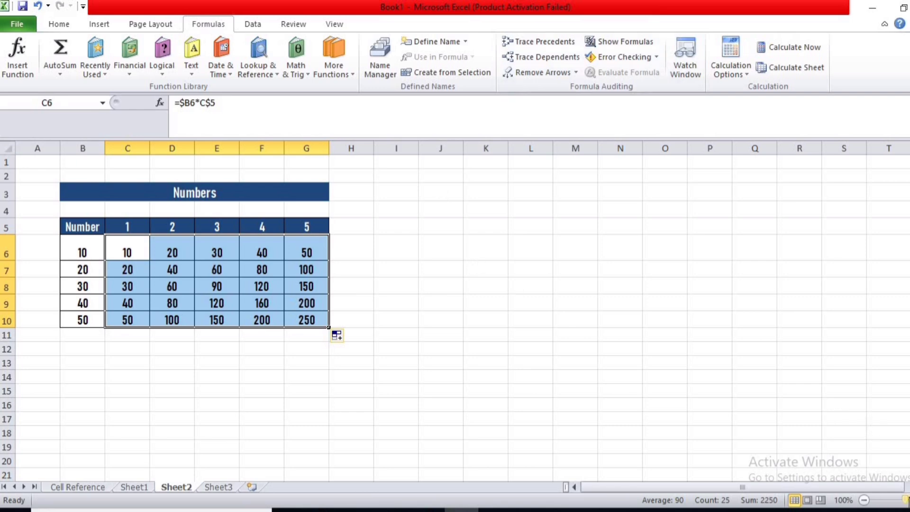
{"action": "left_click_drag", "start_coordinate": [906, 500], "coordinate": [909, 500]}
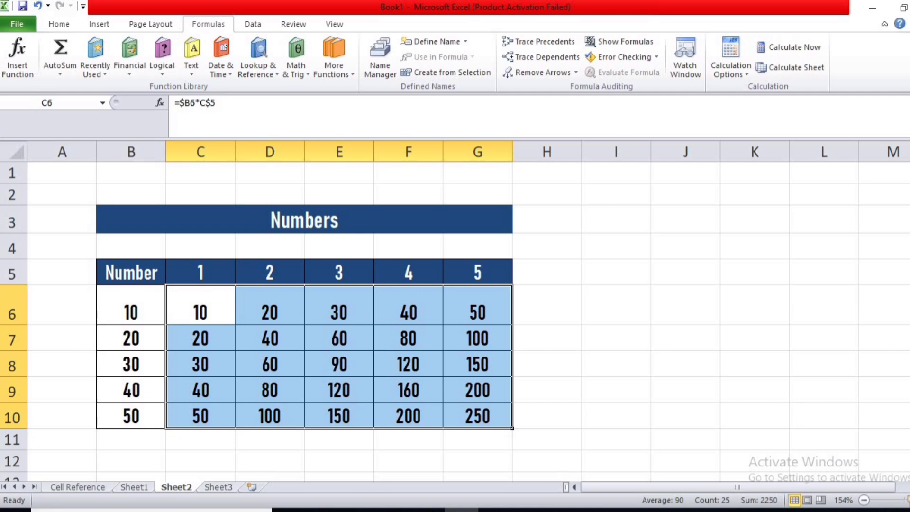